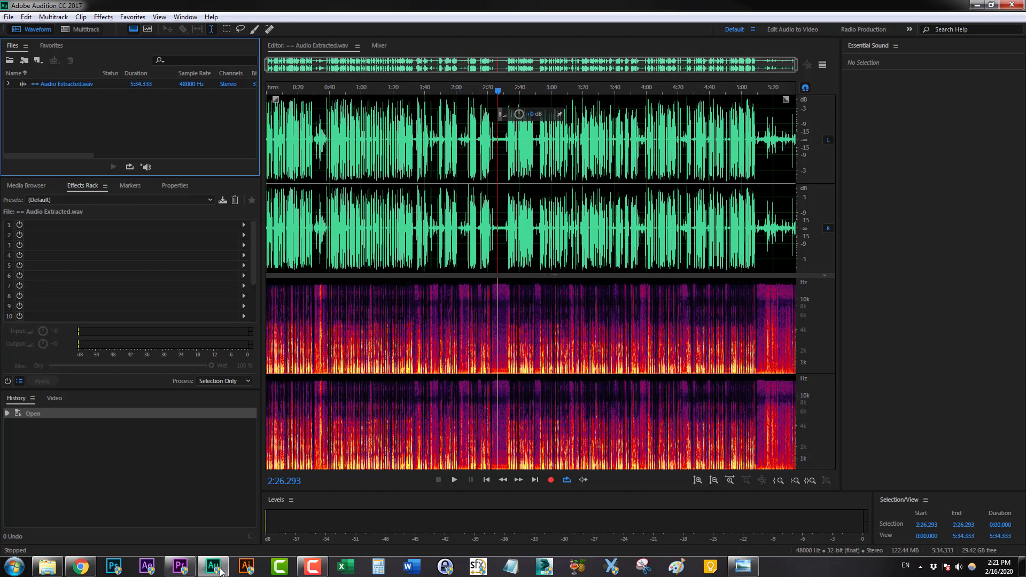
Step: Play the recording around 2:25 and from its beginning to listen to the background noise behind the voice
{"action": "key", "text": "space"}
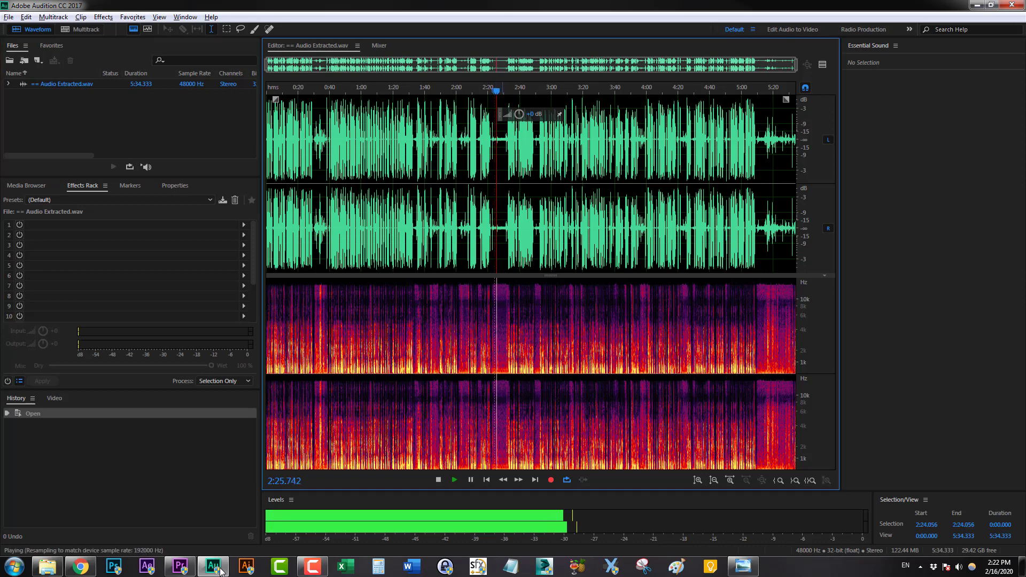
{"action": "key", "text": "space"}
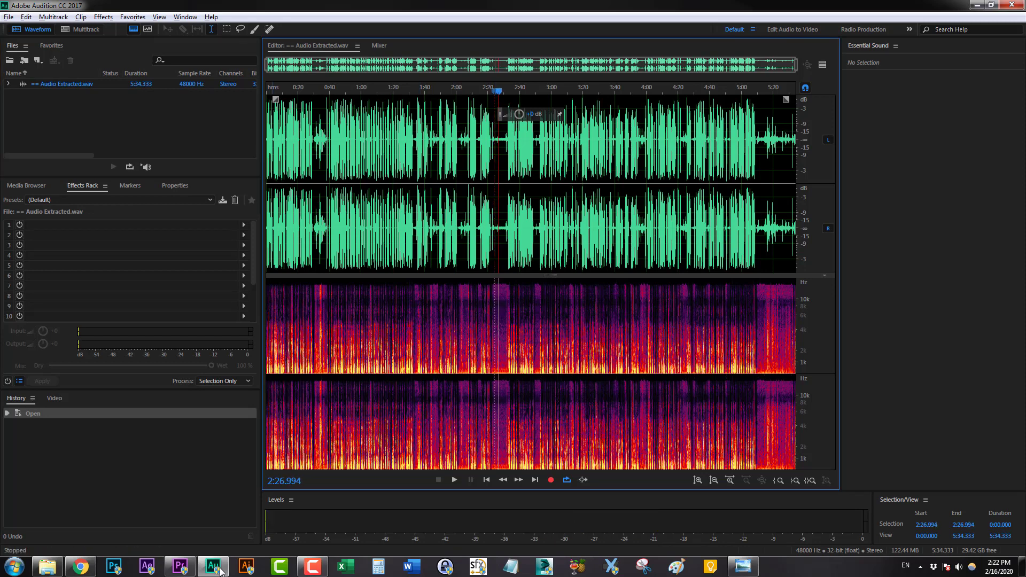
{"action": "key", "text": "Home"}
{"action": "key", "text": "space"}
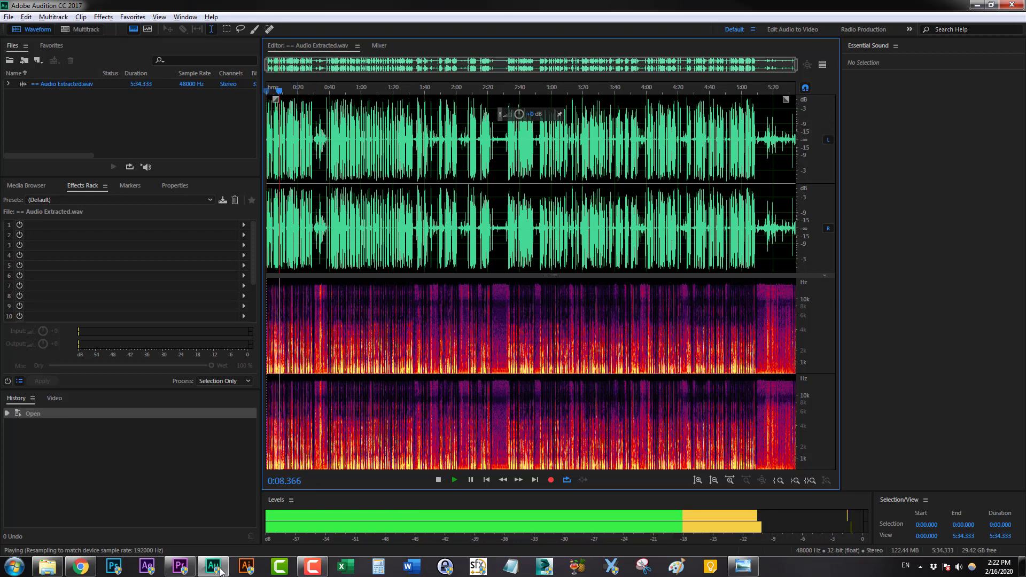
{"action": "key", "text": "space"}
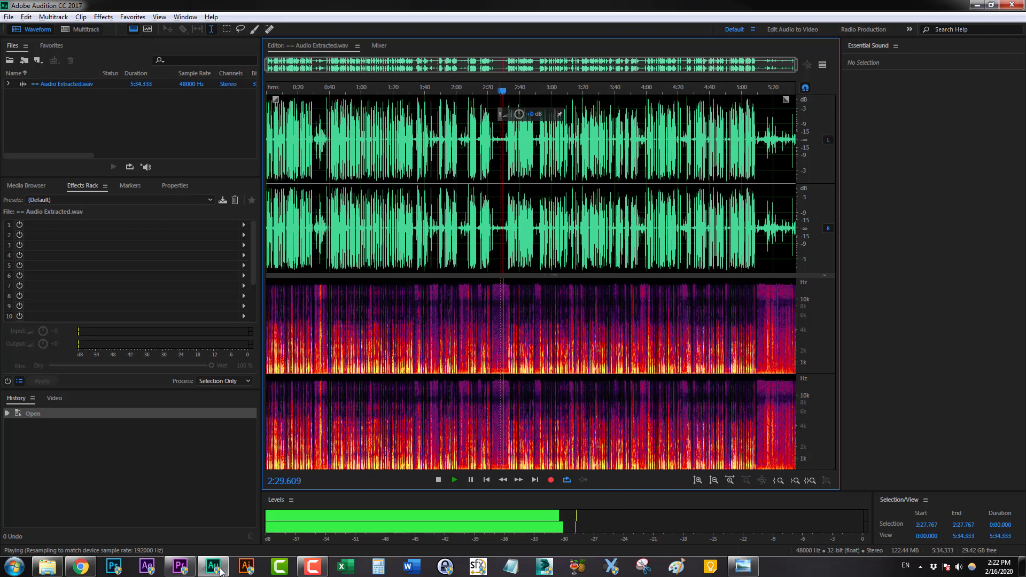
{"action": "key", "text": "space"}
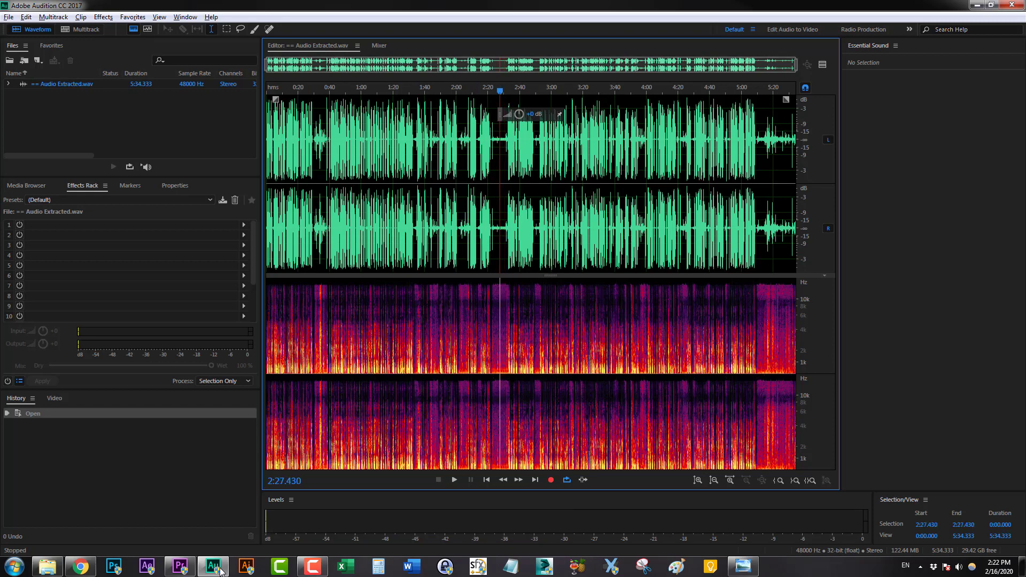
Step: Zoom the timeline in on the quiet passage between about 2:21 and 2:34.5
{"action": "left_click_drag", "start_coordinate": [269, 64], "coordinate": [491, 65]}
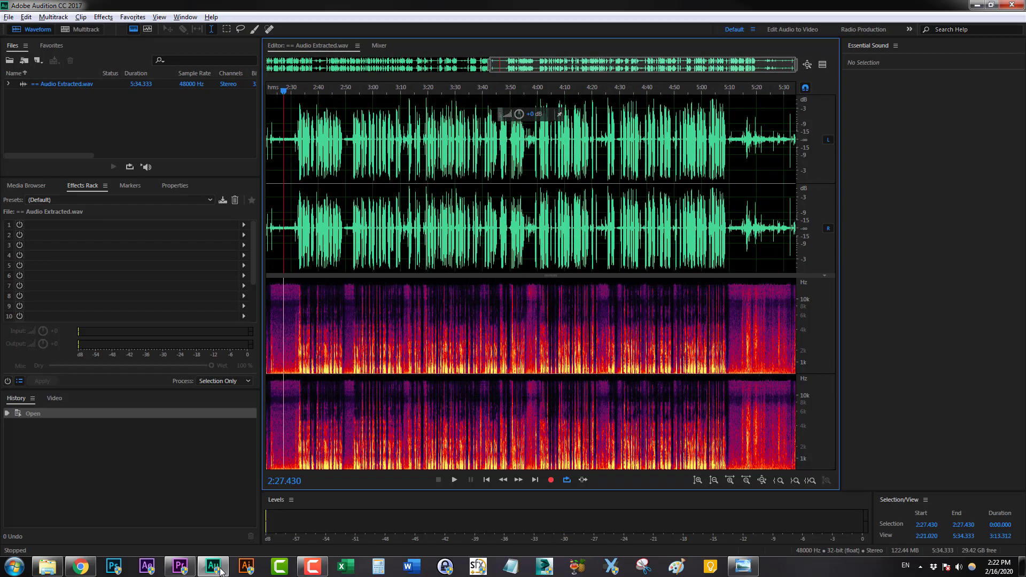
{"action": "left_click_drag", "start_coordinate": [796, 65], "coordinate": [511, 64]}
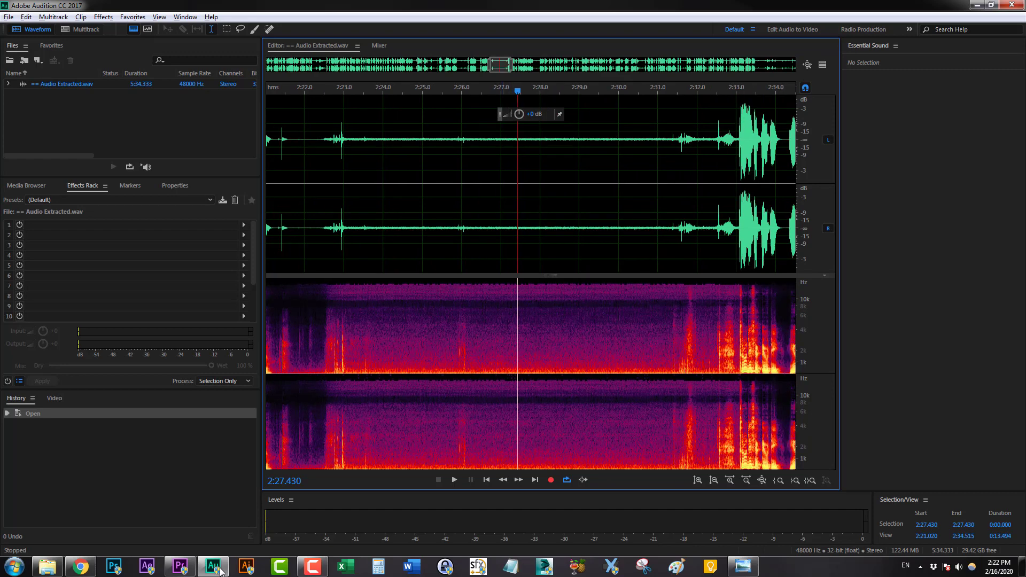
{"action": "left_click_drag", "start_coordinate": [470, 161], "coordinate": [667, 161]}
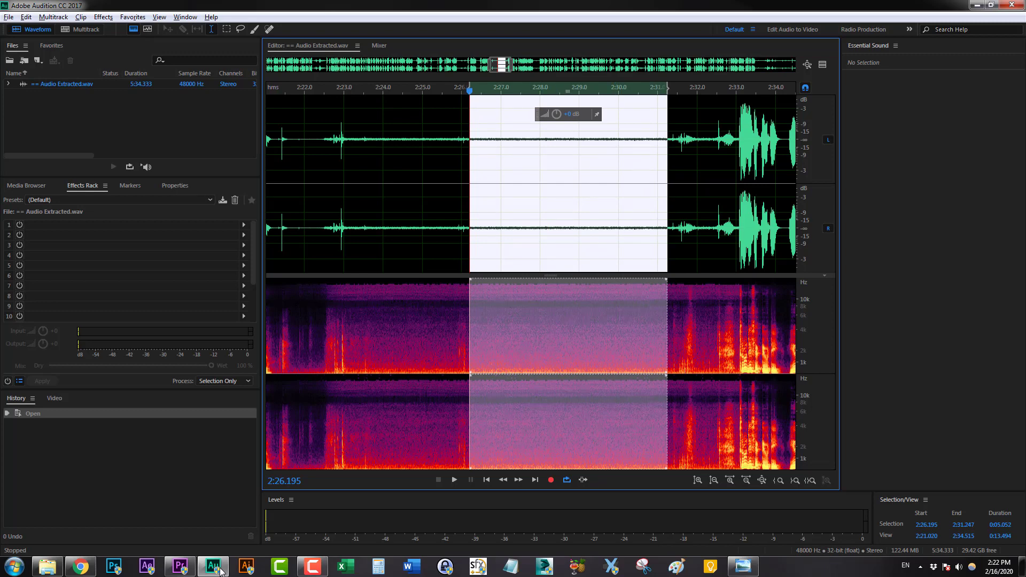
{"action": "left_click", "coordinate": [480, 160]}
{"action": "left_click", "coordinate": [470, 160]}
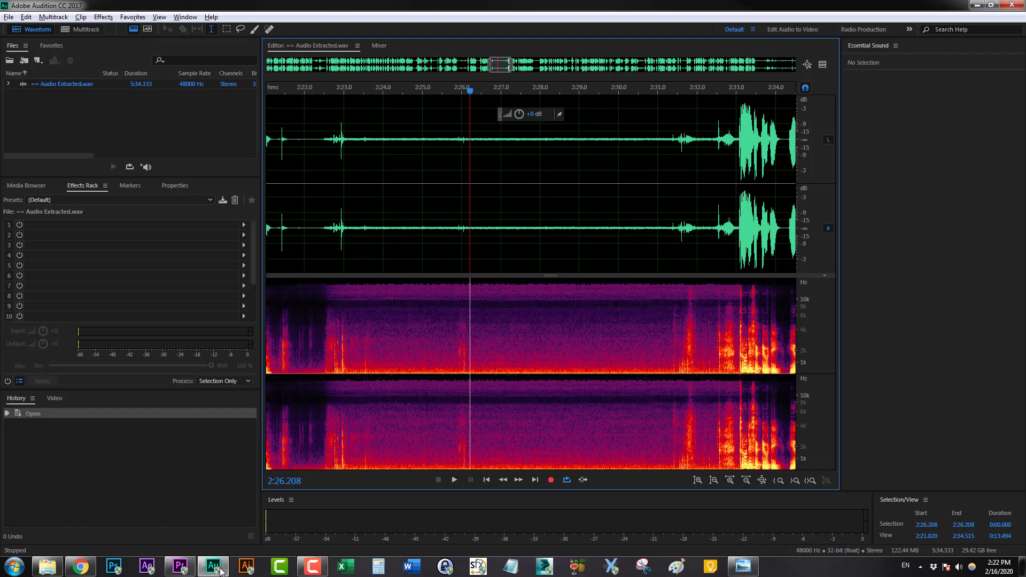
Step: Start recording a new favorite and accept the information notice
{"action": "left_click", "coordinate": [133, 17]}
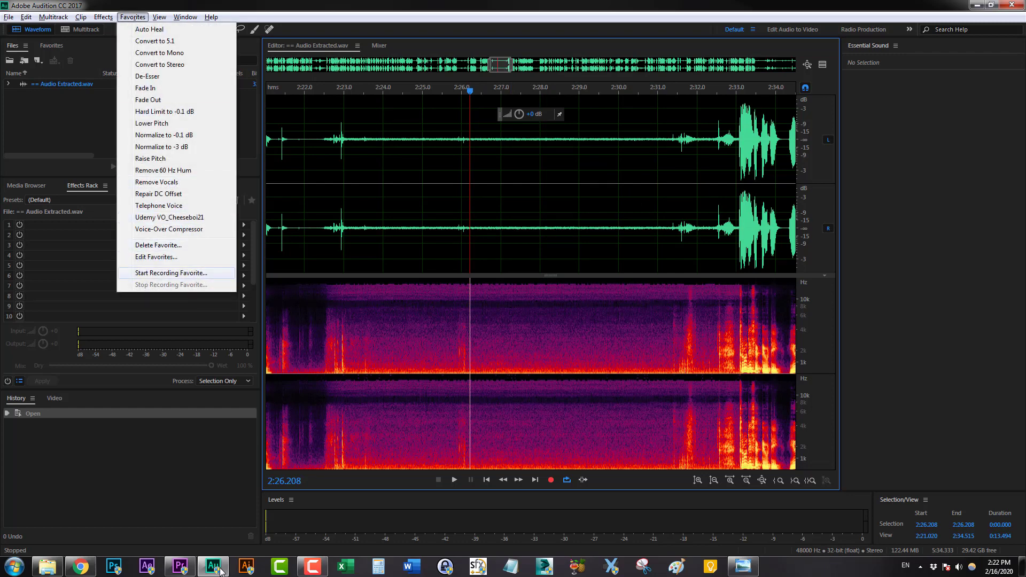
{"action": "left_click", "coordinate": [171, 273]}
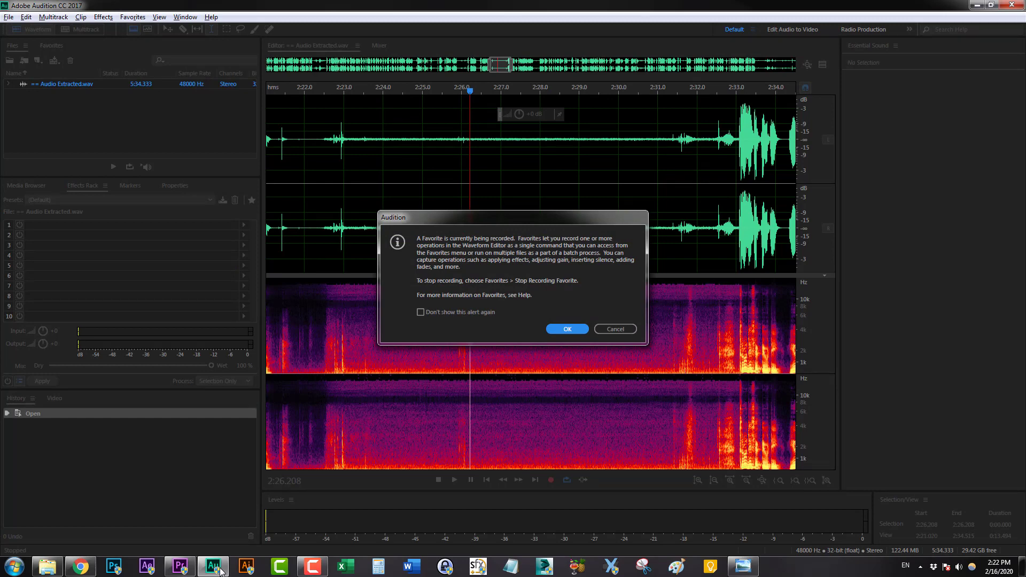
{"action": "left_click", "coordinate": [567, 329]}
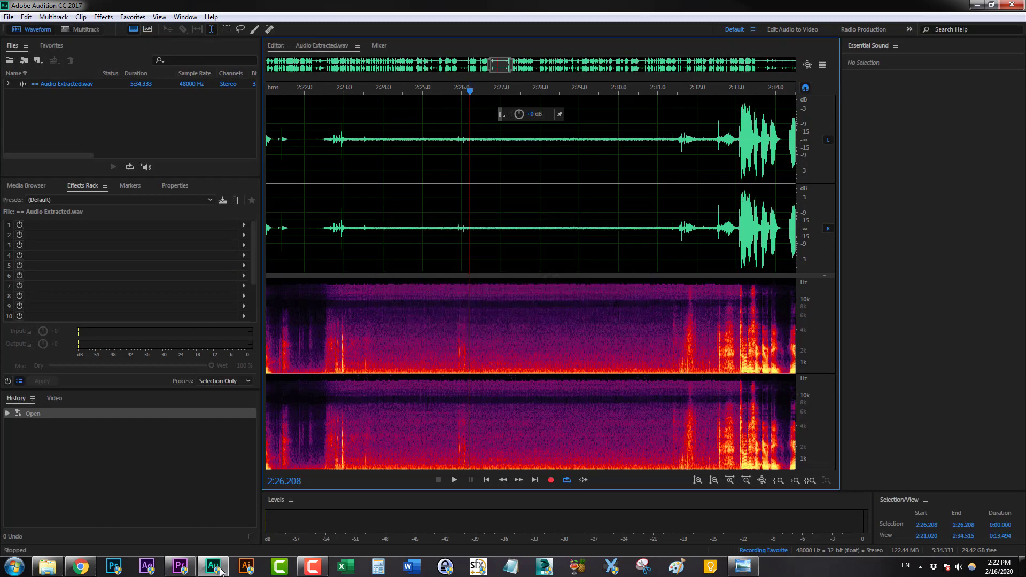
Step: Select the noise-only passage from about 2:26.2 to 2:31.3 and capture it as the noise print in the Noise Reduction process
{"action": "left_click_drag", "start_coordinate": [470, 160], "coordinate": [669, 160]}
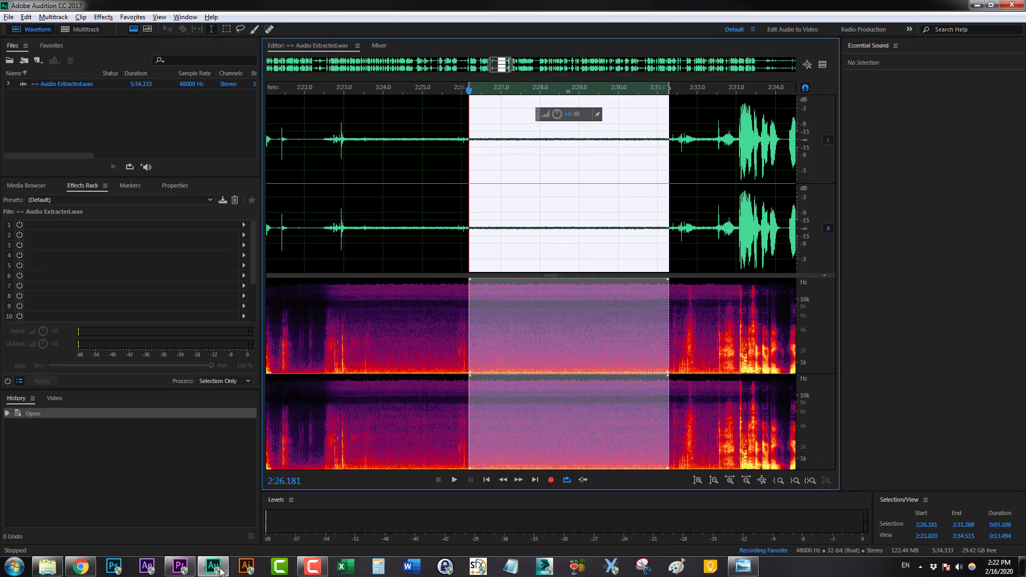
{"action": "left_click", "coordinate": [103, 16]}
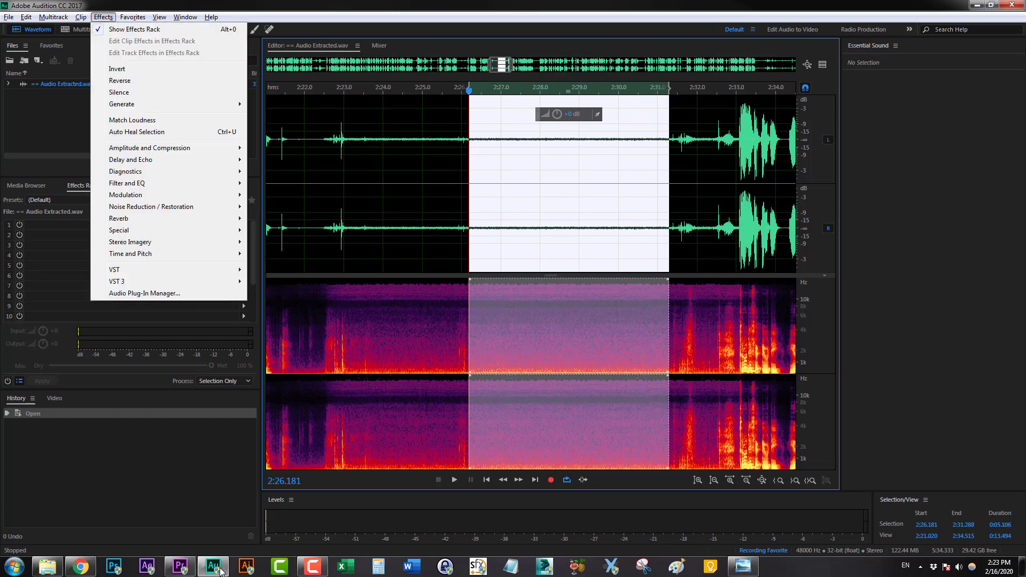
{"action": "mouse_move", "coordinate": [150, 207]}
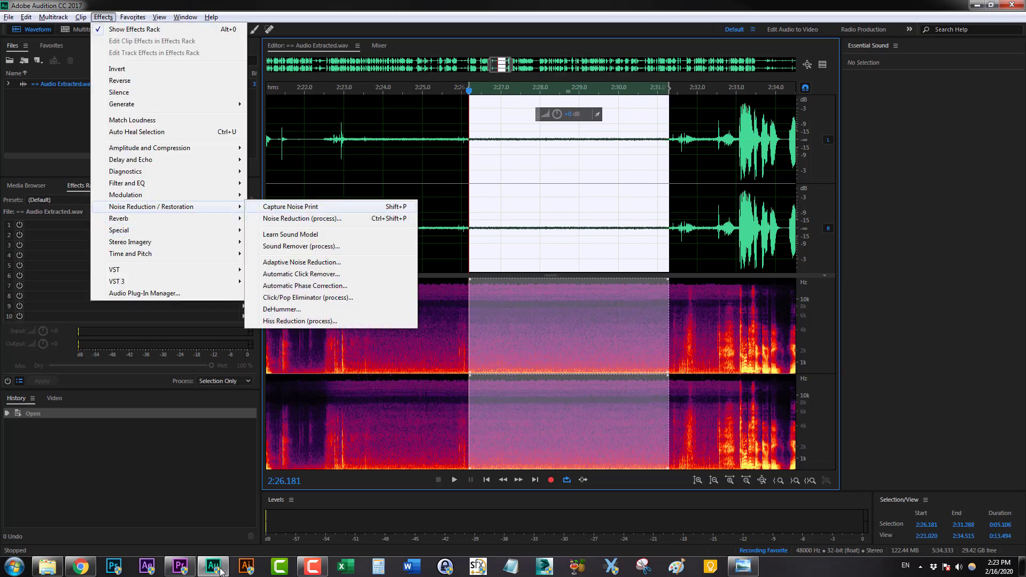
{"action": "key", "text": "Return"}
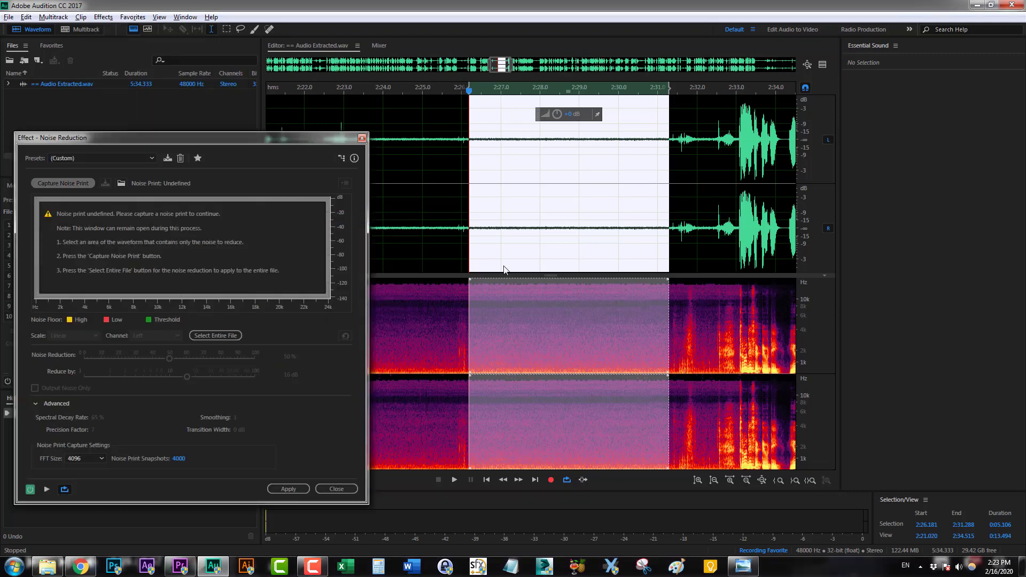
{"action": "key", "text": "shift+p"}
{"action": "left_click_drag", "start_coordinate": [196, 138], "coordinate": [230, 102]}
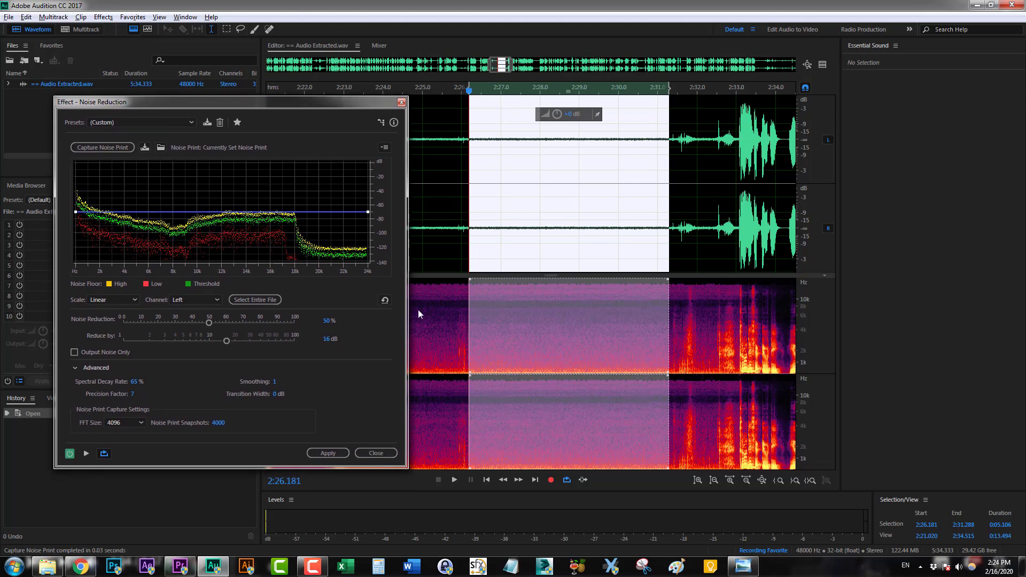
Step: Preview the noise reduction on the selected passage with the current settings and with the (Default) preset
{"action": "left_click", "coordinate": [86, 453]}
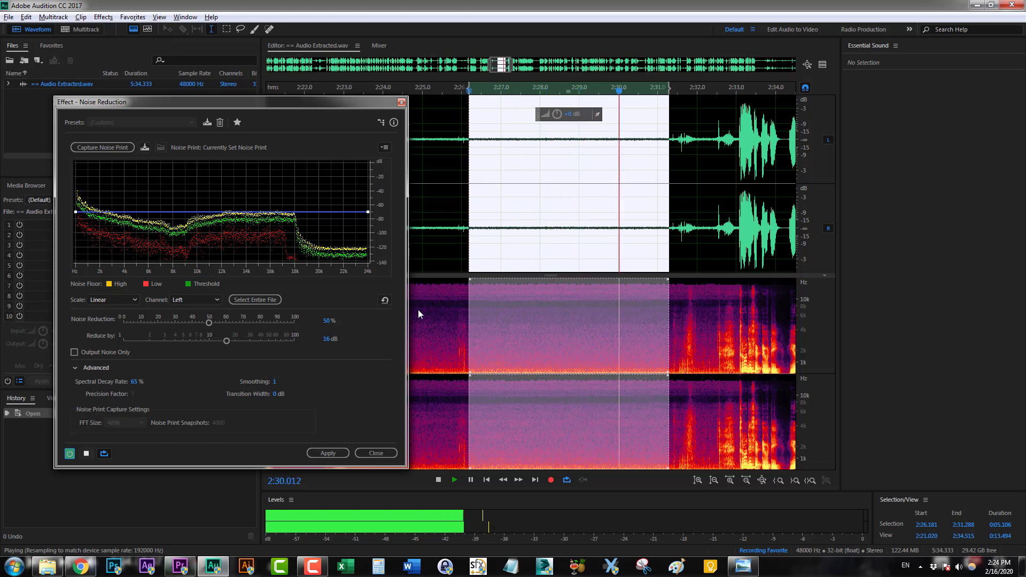
{"action": "key", "text": "space"}
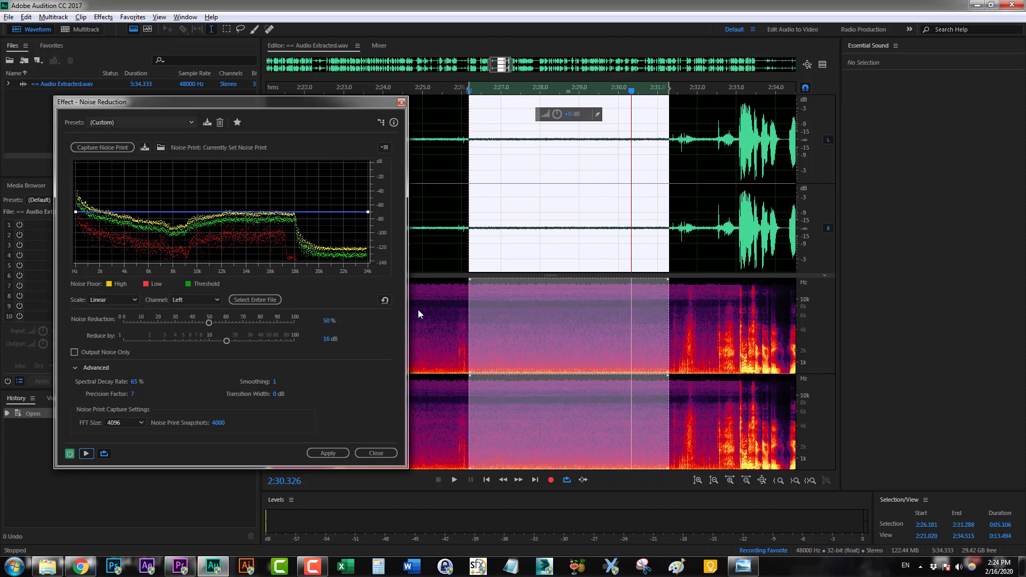
{"action": "left_click", "coordinate": [141, 123]}
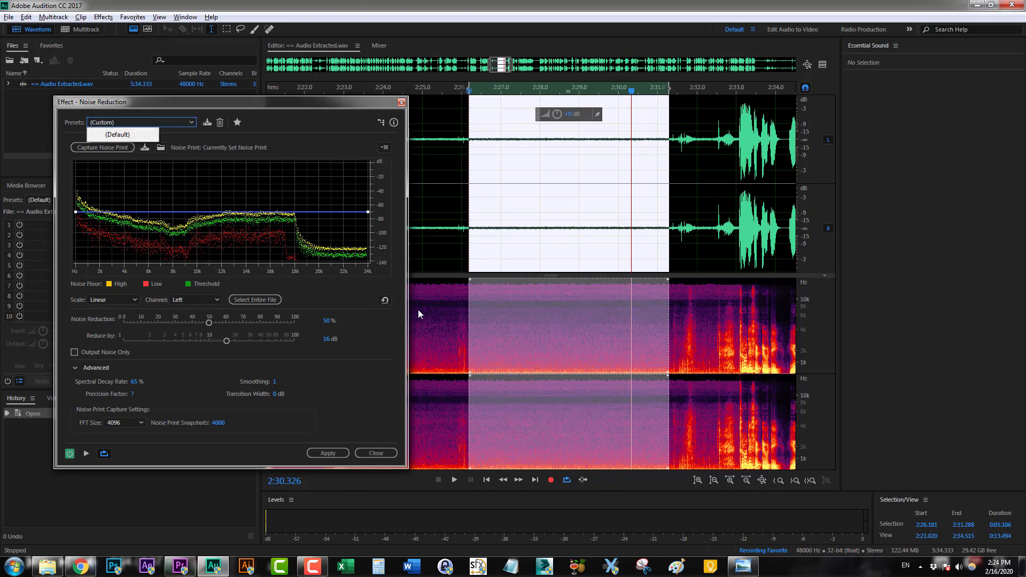
{"action": "left_click", "coordinate": [117, 134]}
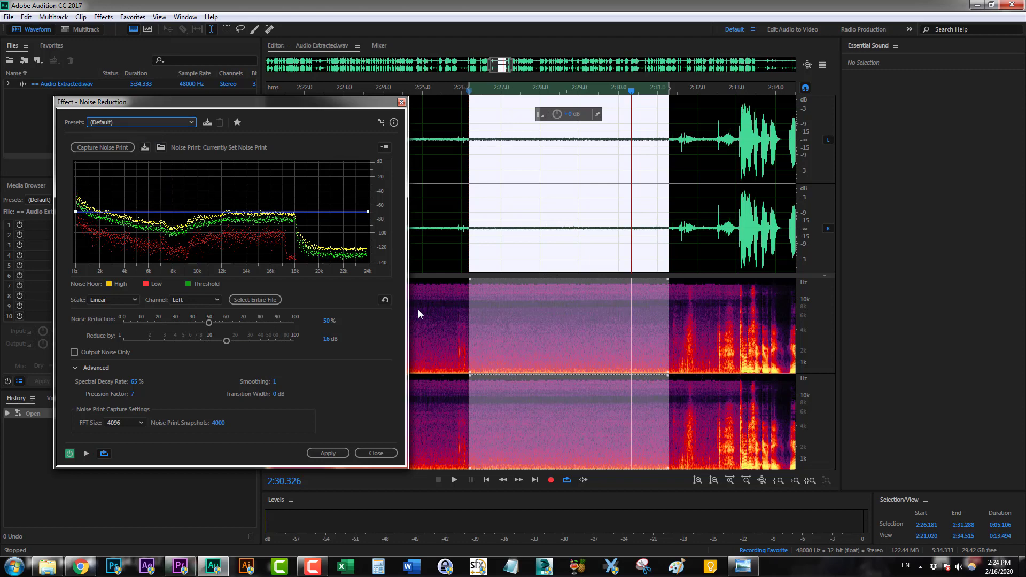
{"action": "left_click", "coordinate": [86, 454]}
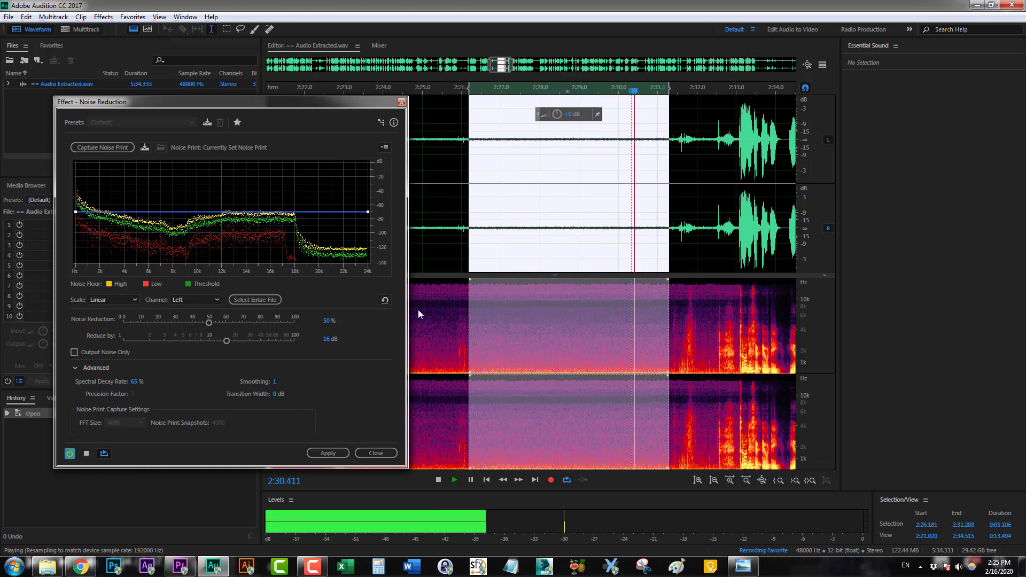
{"action": "key", "text": "space"}
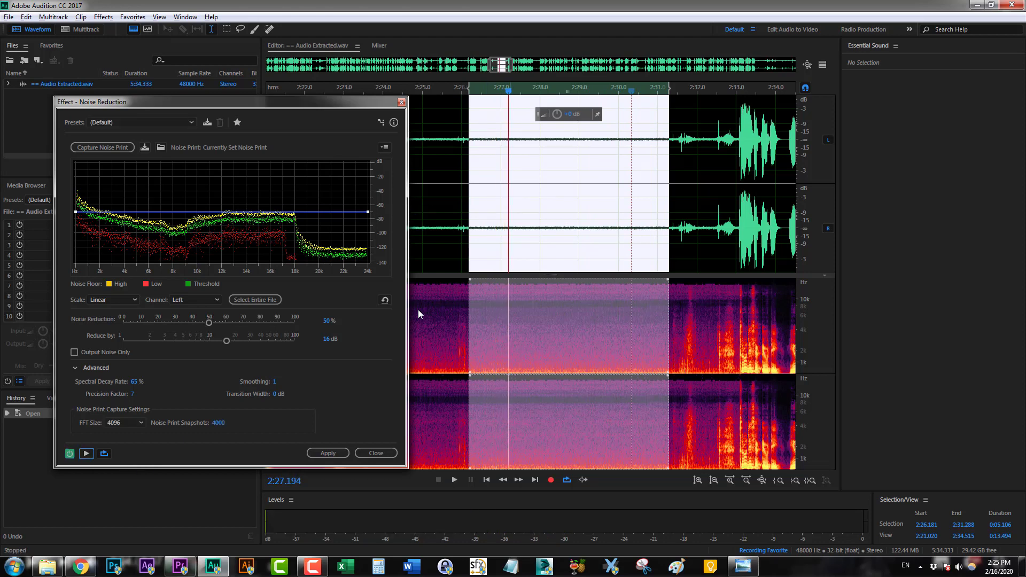
Step: Select the entire file and apply the Noise Reduction effect to it
{"action": "left_click", "coordinate": [418, 314]}
{"action": "key", "text": "ctrl+a"}
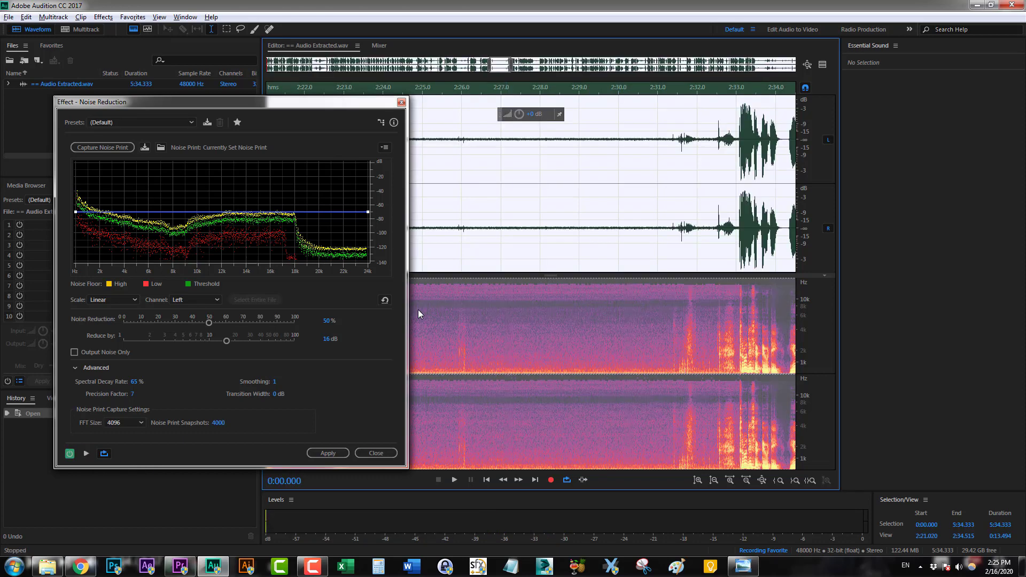
{"action": "key", "text": "Return"}
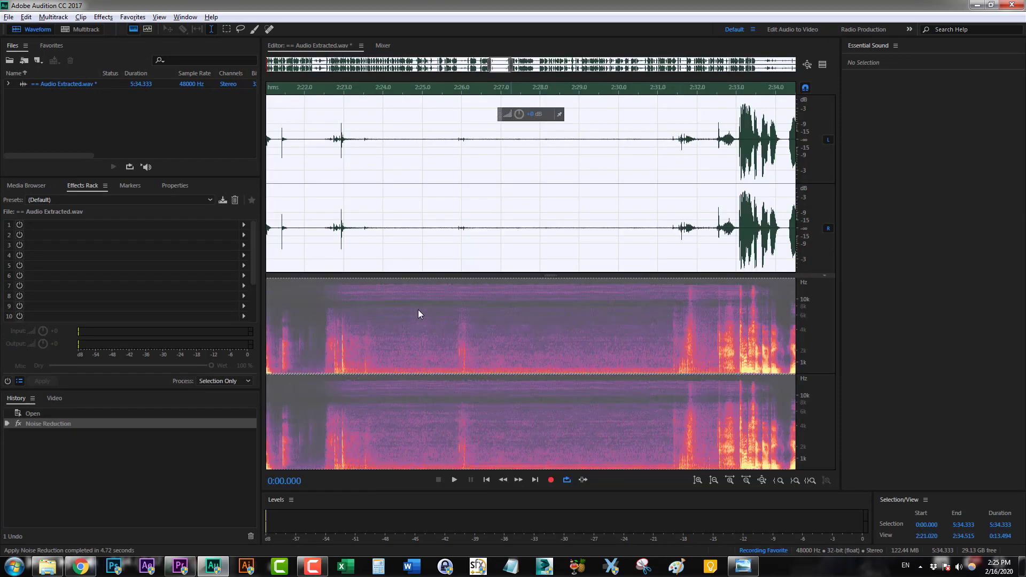
Step: Play the quiet passage from about 2:26.3 and from about 2:21.7 to check the noise reduction
{"action": "left_click", "coordinate": [521, 229]}
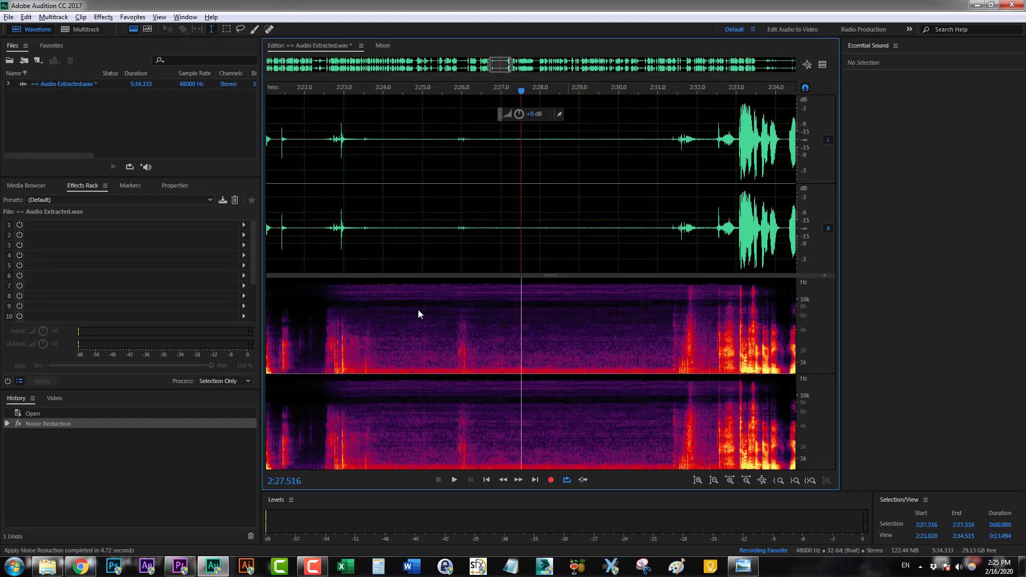
{"action": "left_click", "coordinate": [474, 230]}
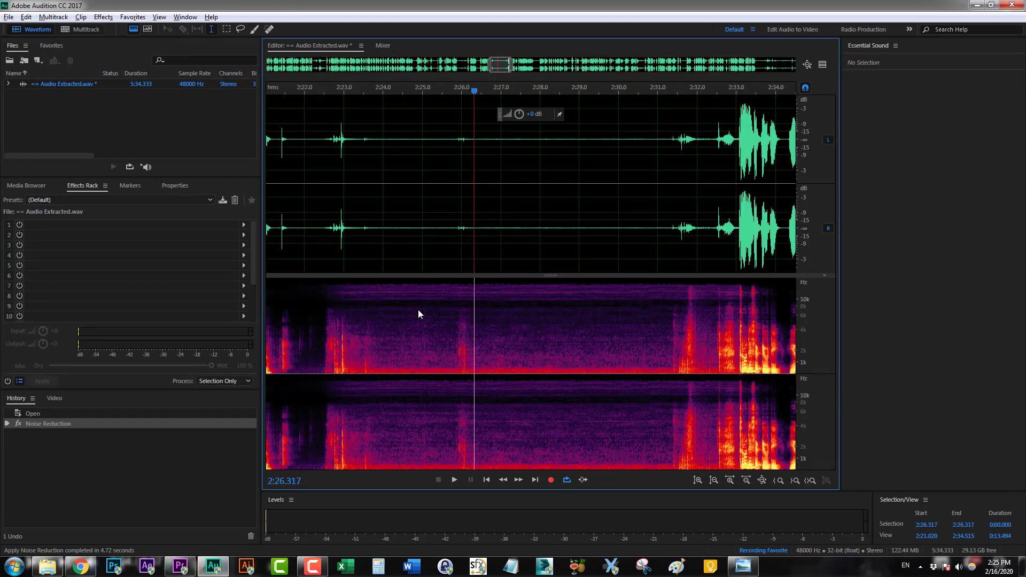
{"action": "key", "text": "space"}
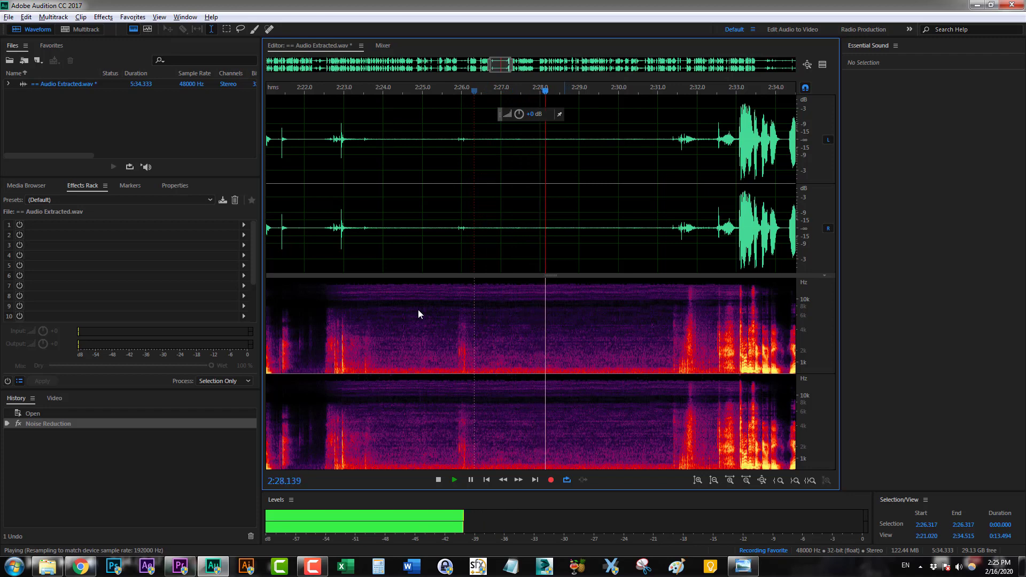
{"action": "key", "text": "space"}
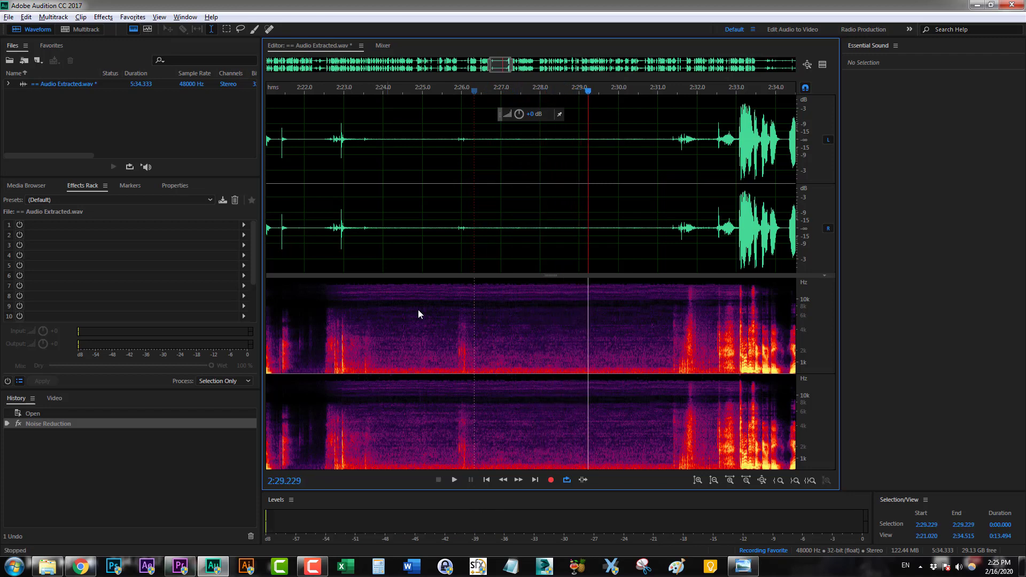
{"action": "left_click", "coordinate": [293, 230]}
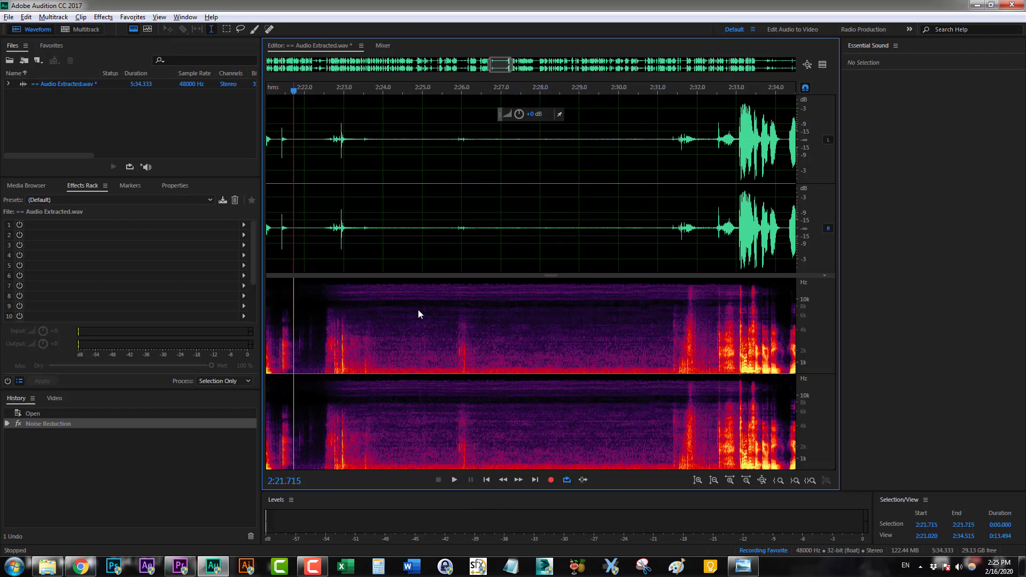
{"action": "key", "text": "space"}
{"action": "key", "text": "space"}
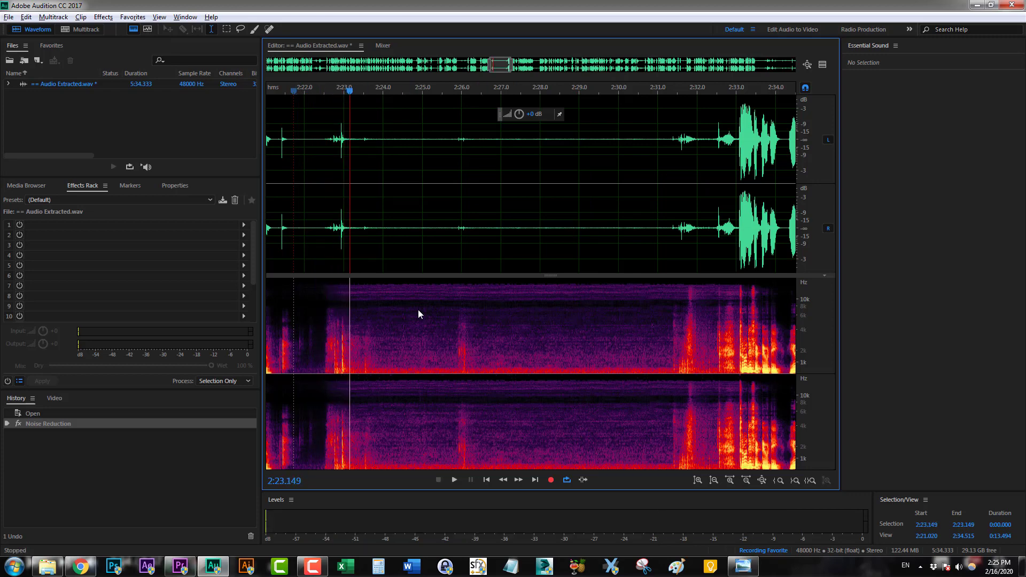
Step: Play the processed recording from its beginning to check how the voice sounds
{"action": "left_click_drag", "start_coordinate": [500, 64], "coordinate": [277, 65]}
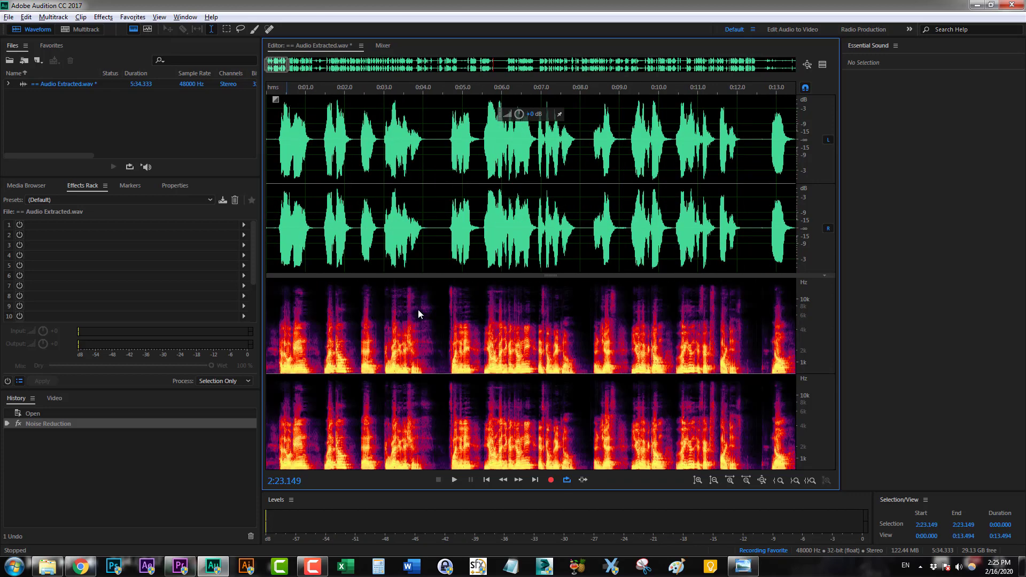
{"action": "key", "text": "Home"}
{"action": "key", "text": "space"}
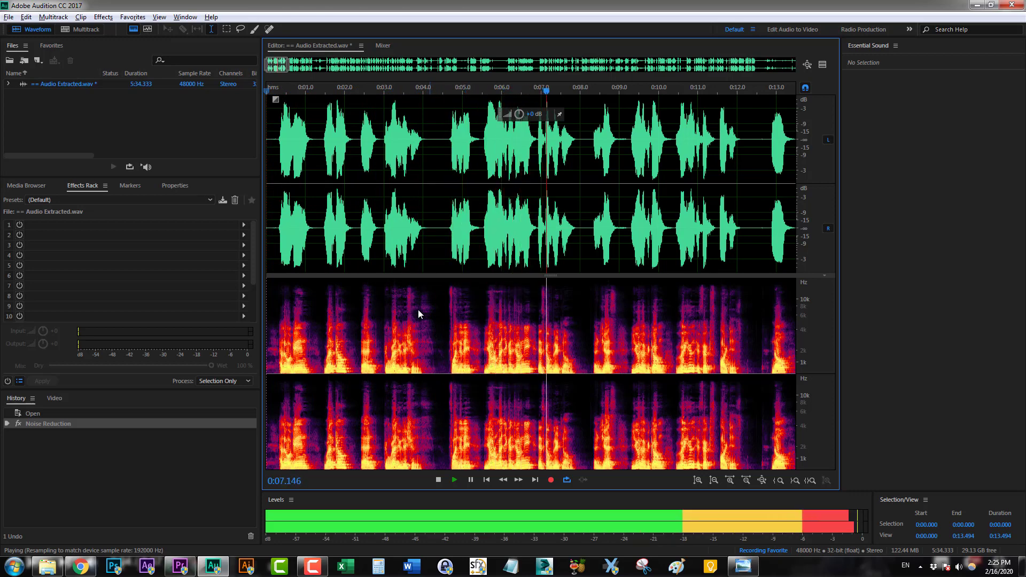
{"action": "key", "text": "space"}
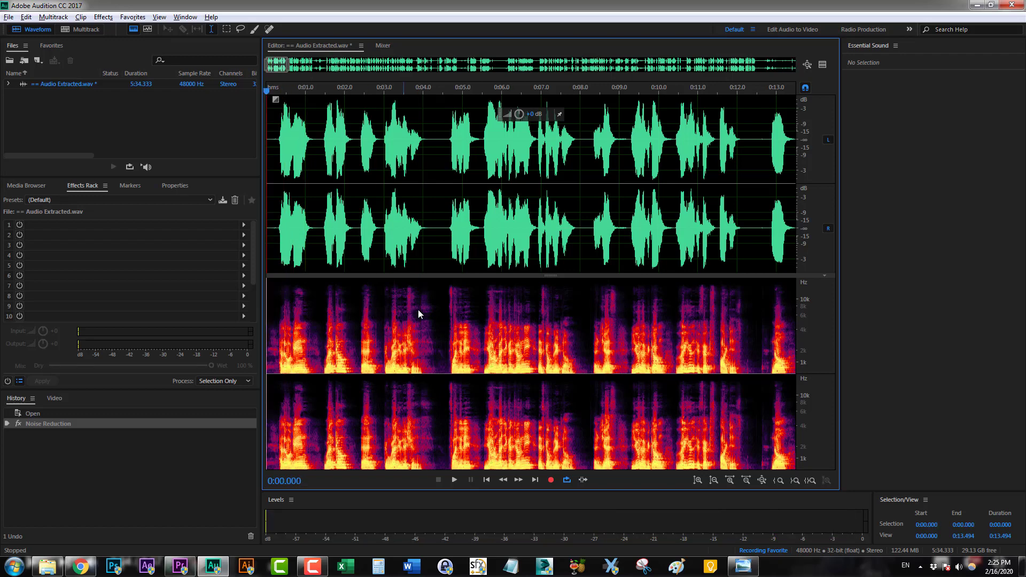
Step: Save the noise-reduced audio file and select its entire waveform
{"action": "key", "text": "ctrl+s"}
{"action": "key", "text": "ctrl+a"}
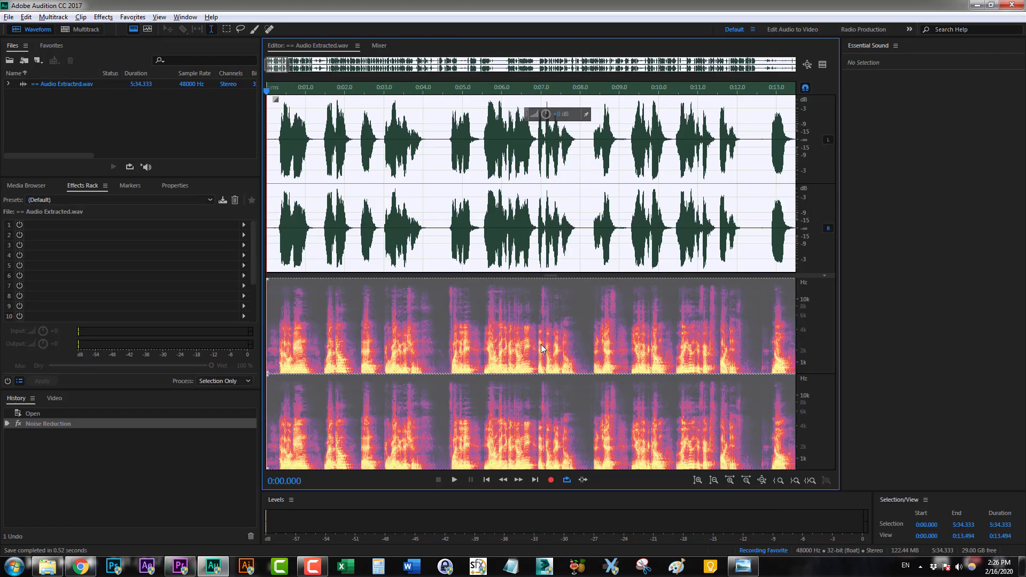
Step: Normalize the whole selected recording, treating all channels equally
{"action": "left_click", "coordinate": [104, 17]}
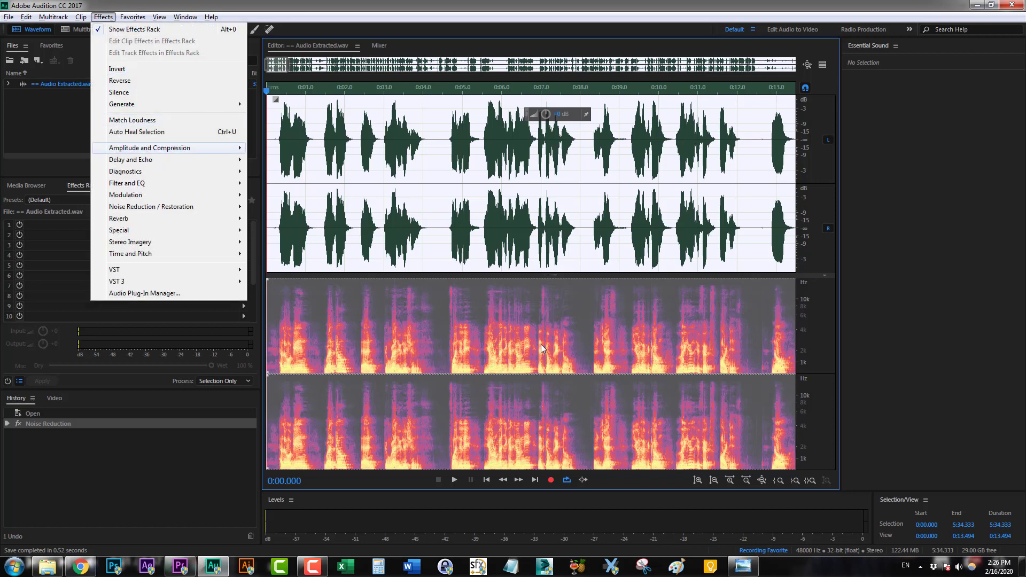
{"action": "mouse_move", "coordinate": [149, 147]}
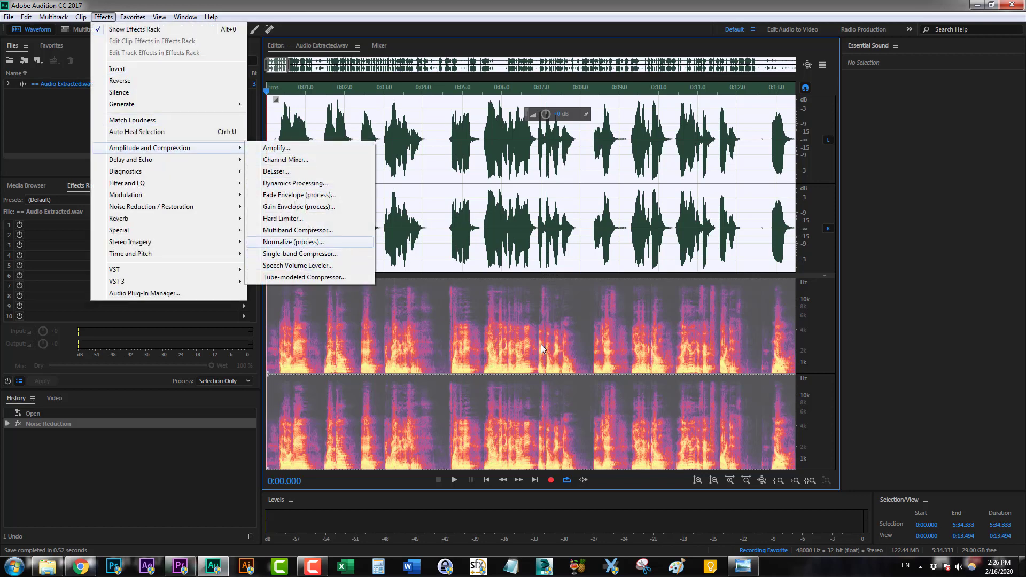
{"action": "left_click", "coordinate": [293, 242]}
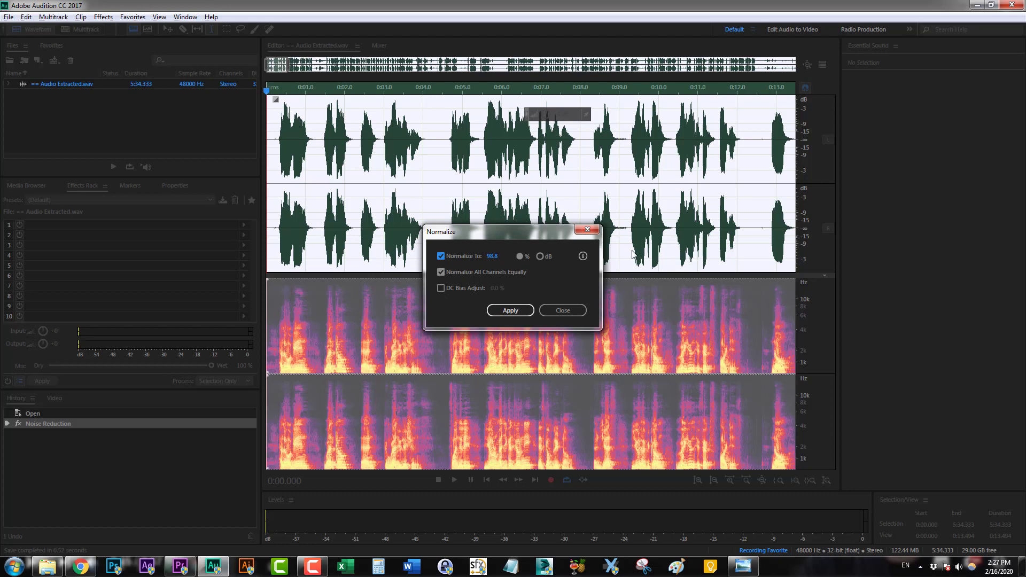
{"action": "key", "text": "Tab"}
{"action": "type", "text": "9"}
{"action": "key", "text": "Return"}
{"action": "key", "text": "Return"}
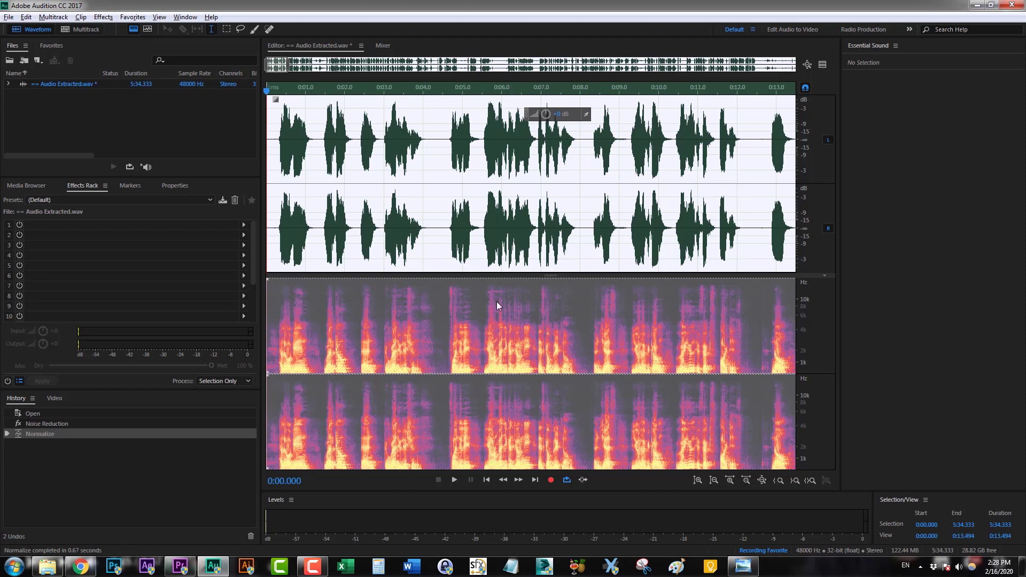
Step: Open Dynamics Processing and move the curve's knee to a threshold of about -11.35 dB
{"action": "left_click", "coordinate": [103, 17]}
{"action": "mouse_move", "coordinate": [150, 149]}
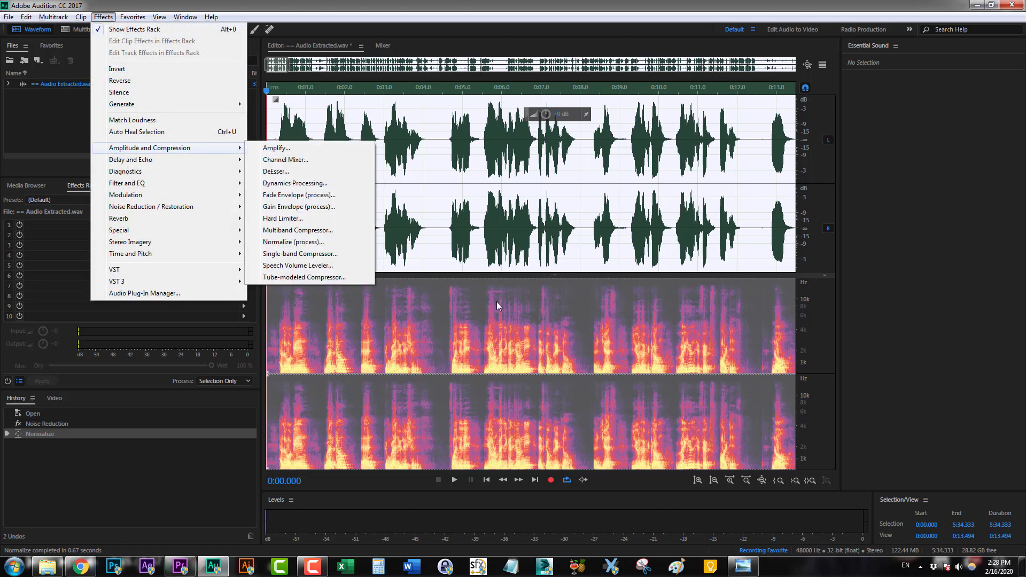
{"action": "left_click", "coordinate": [295, 184]}
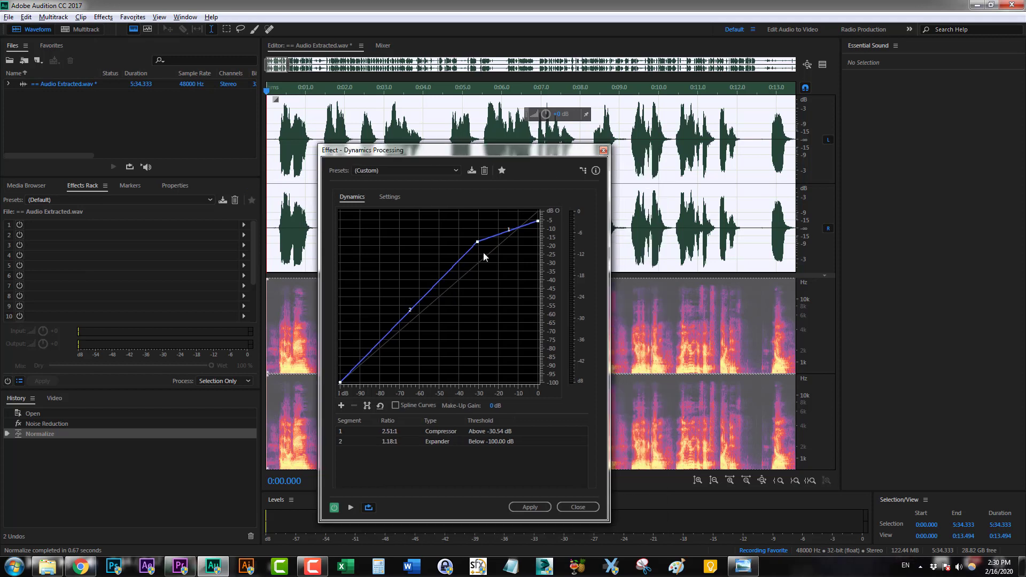
{"action": "mouse_move", "coordinate": [479, 238]}
{"action": "left_mouse_down"}
{"action": "mouse_move", "coordinate": [488, 232]}
{"action": "mouse_move", "coordinate": [496, 252]}
{"action": "mouse_move", "coordinate": [515, 229]}
{"action": "left_mouse_up"}
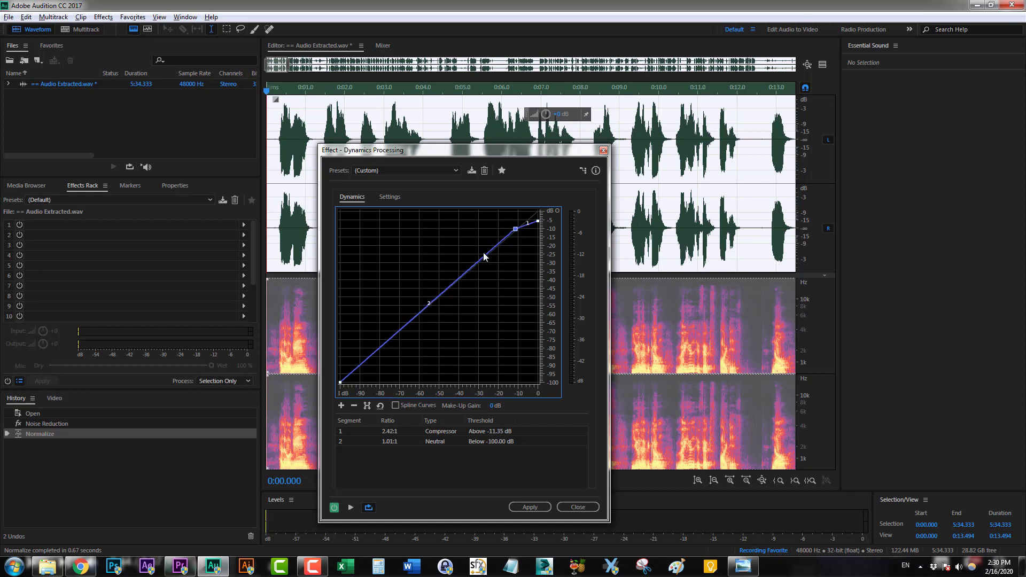
Step: Fine-tune the knee and end points of the dynamics curve for 2.59:1 compression above -9.73 dB
{"action": "key", "text": "Down"}
{"action": "key", "text": "Down"}
{"action": "key", "text": "Right"}
{"action": "key", "text": "Right"}
{"action": "key", "text": "Right"}
{"action": "key", "text": "Right"}
{"action": "key", "text": "Right"}
{"action": "key", "text": "Right"}
{"action": "key", "text": "Up"}
{"action": "key", "text": "Up"}
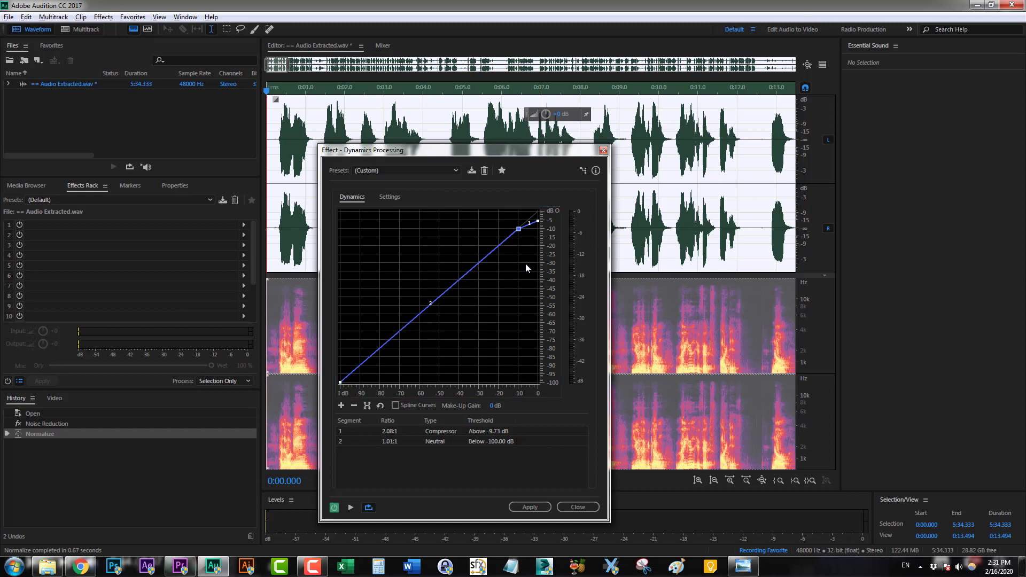
{"action": "left_click_drag", "start_coordinate": [538, 221], "coordinate": [538, 221]}
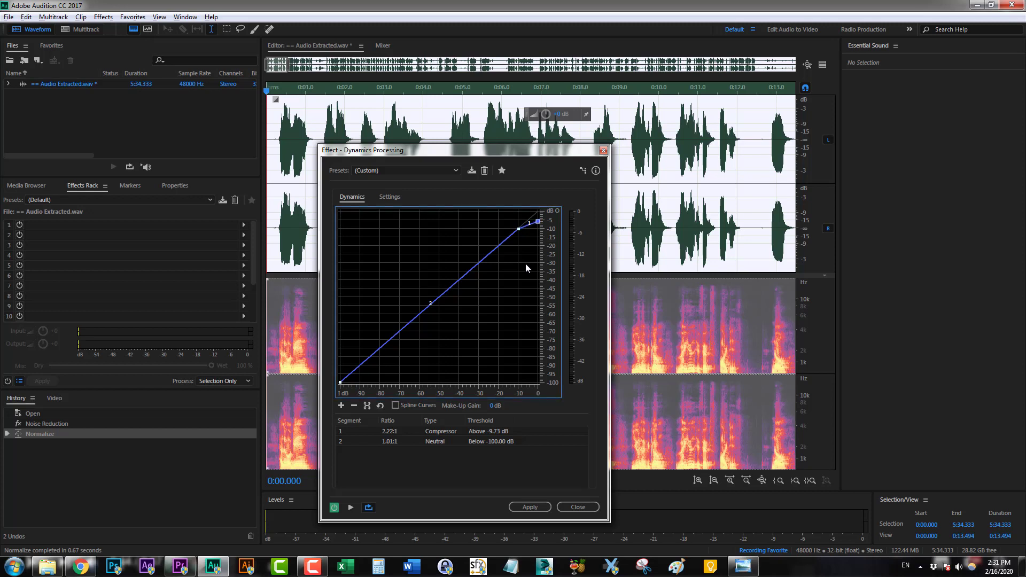
{"action": "key", "text": "Down"}
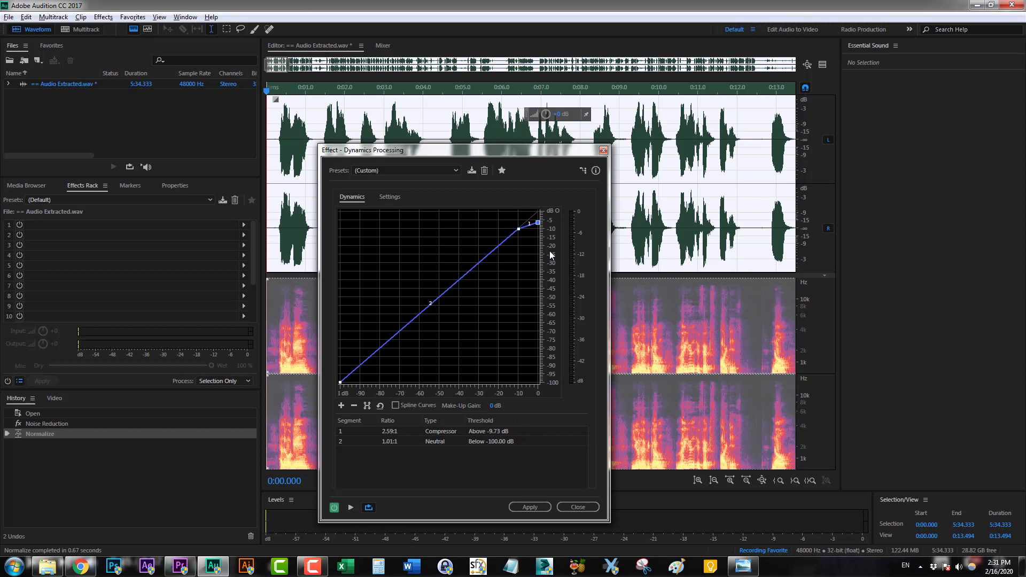
Step: Preview the recording with Dynamics Processing on and bypassed to compare the sound
{"action": "key", "text": "space"}
{"action": "key", "text": "space"}
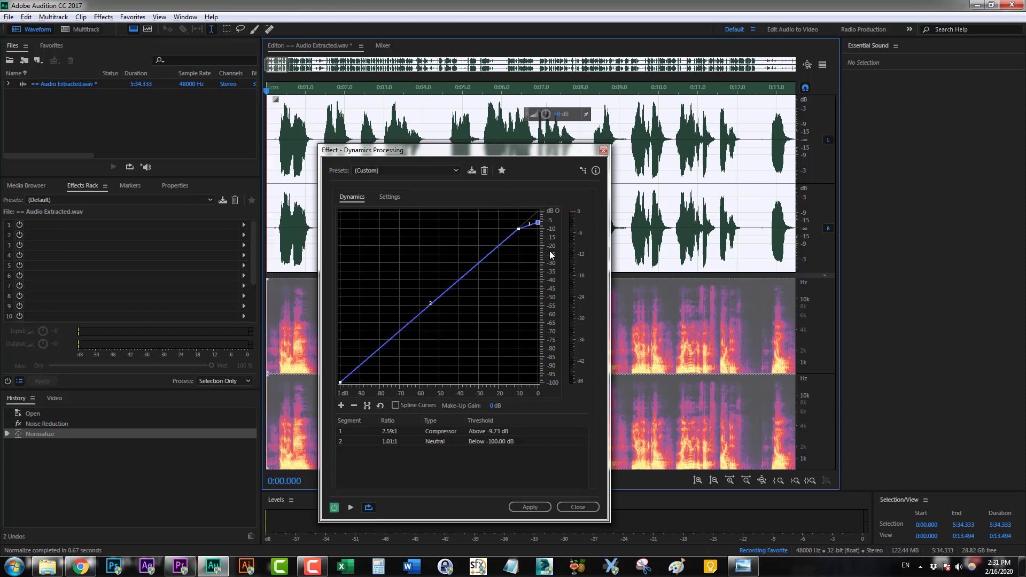
{"action": "key", "text": "space"}
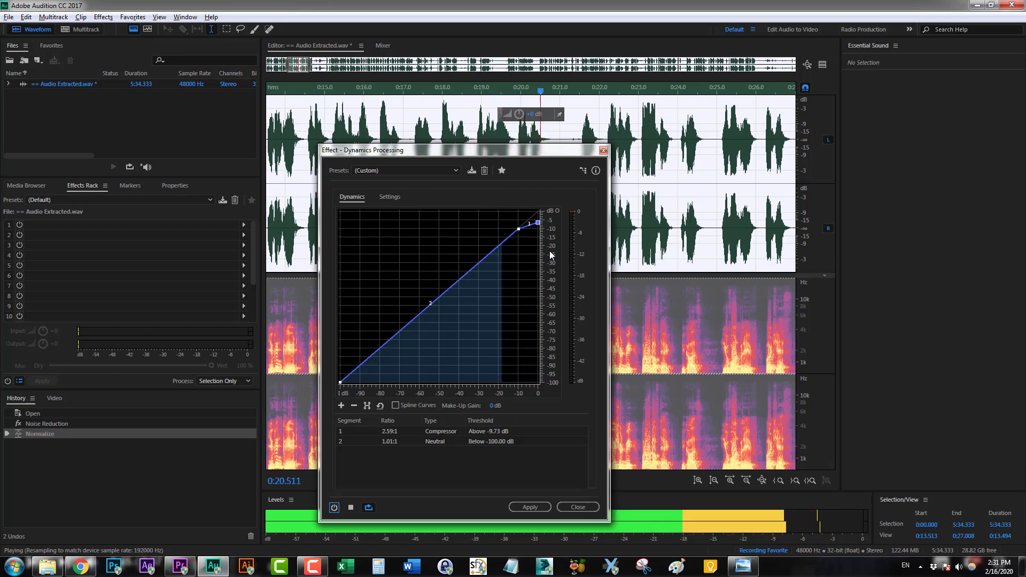
{"action": "key", "text": "space"}
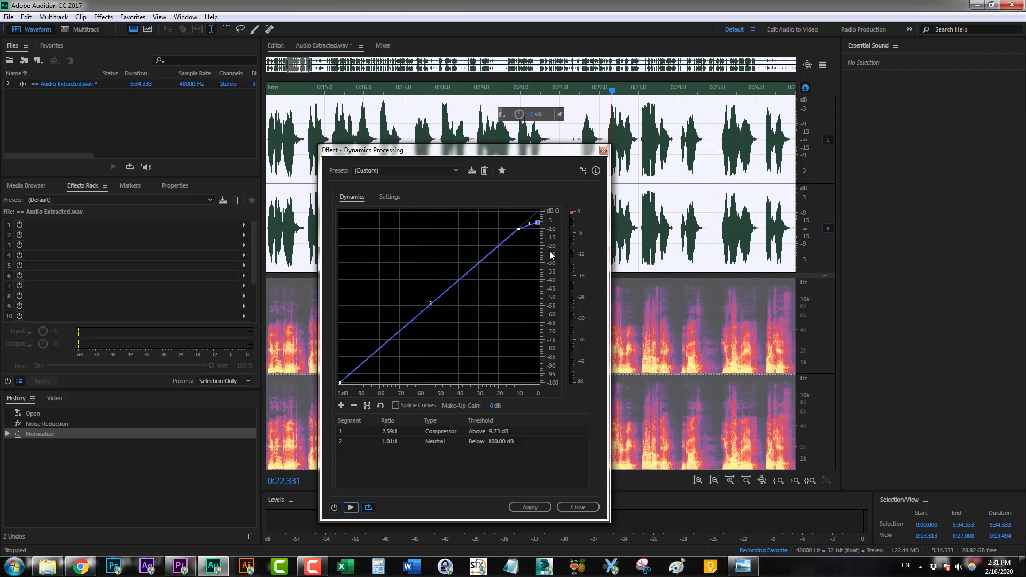
{"action": "key", "text": "space"}
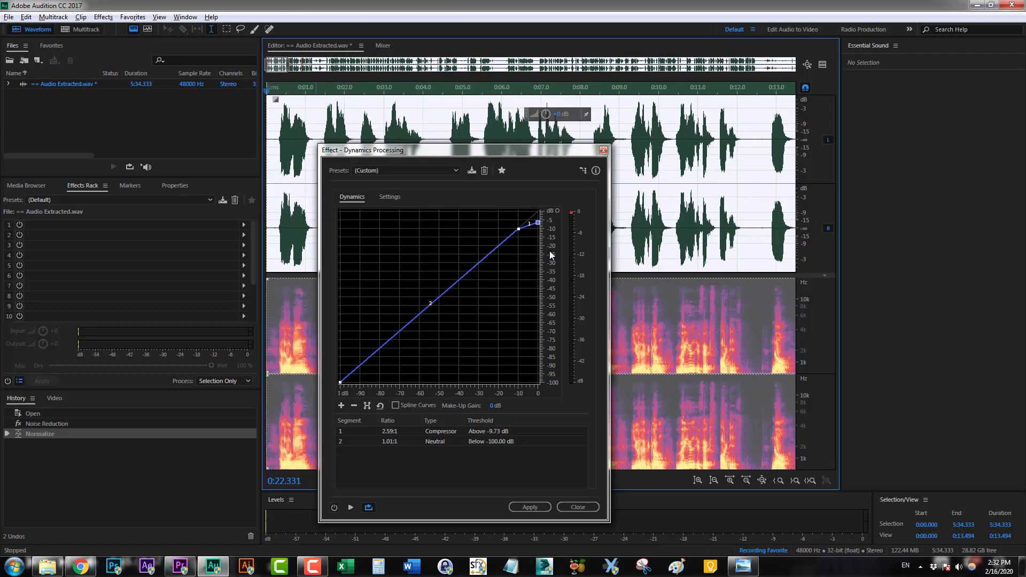
{"action": "key", "text": "space"}
{"action": "key", "text": "space"}
Step: Re-enable the effect, apply Dynamics Processing to the whole recording and save the file
{"action": "left_click", "coordinate": [334, 508]}
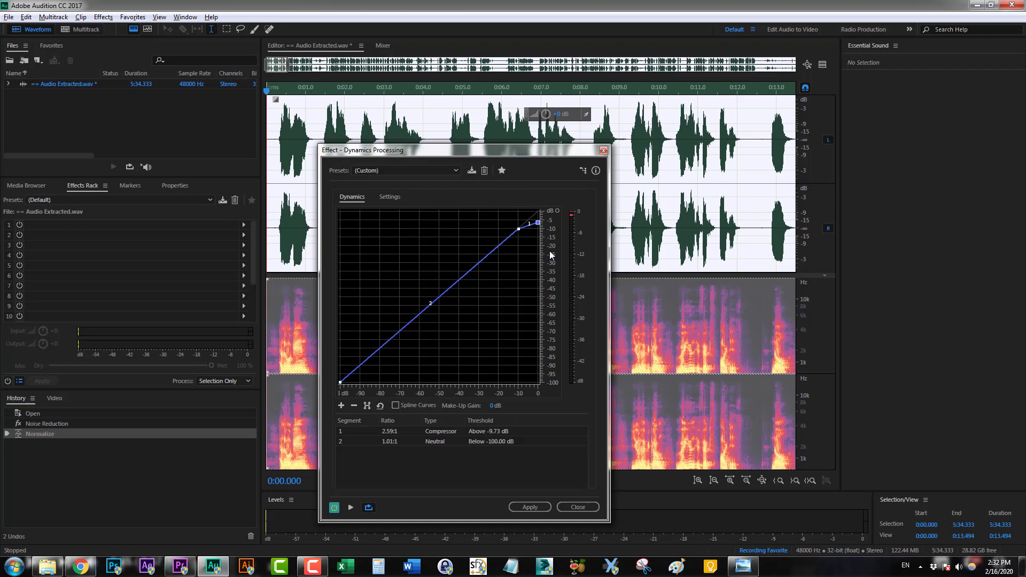
{"action": "key", "text": "Return"}
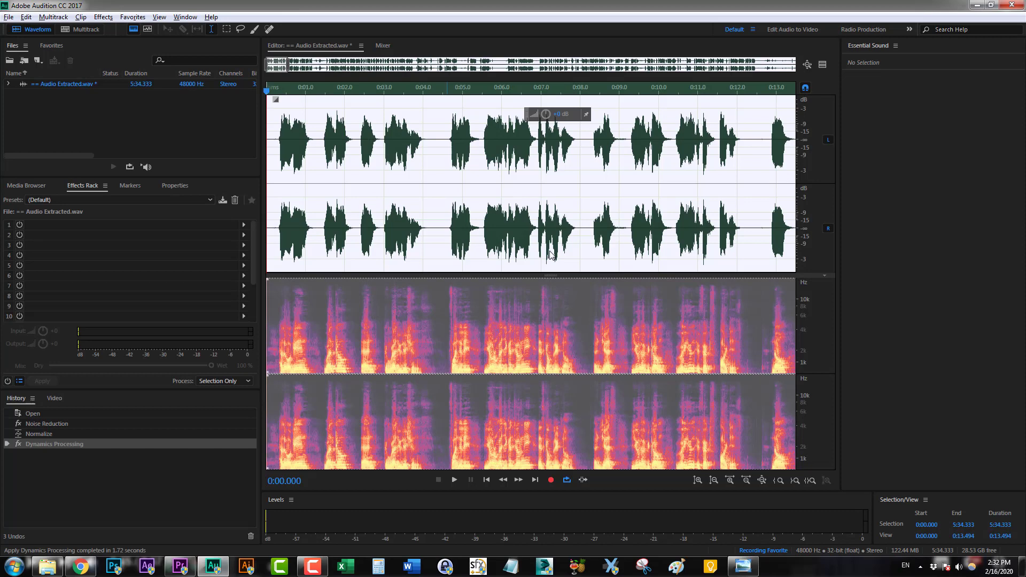
{"action": "key", "text": "ctrl+s"}
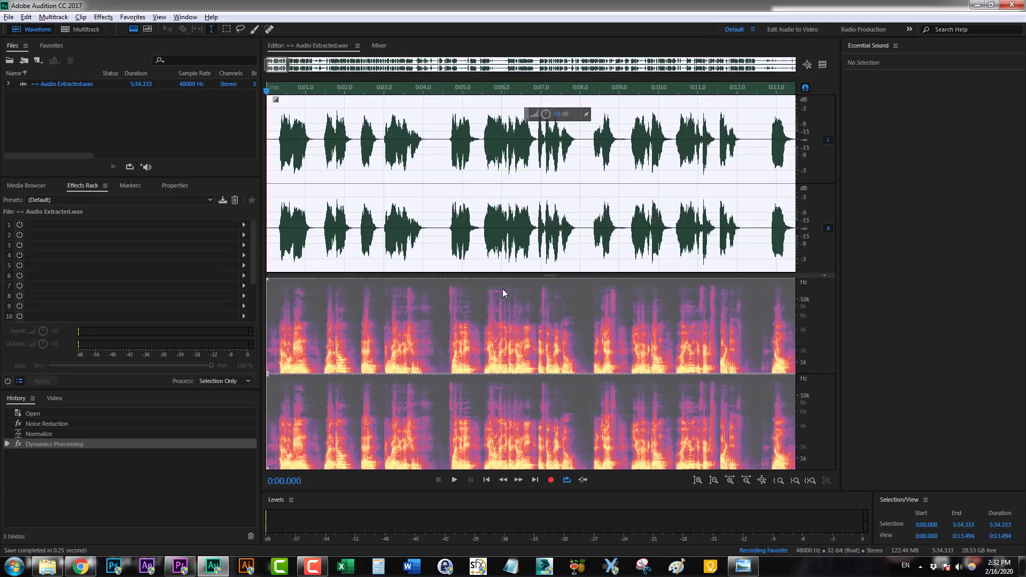
Step: Open the Parametric Equalizer and load the Loudness Maximizer preset while the preview plays
{"action": "left_click", "coordinate": [103, 17]}
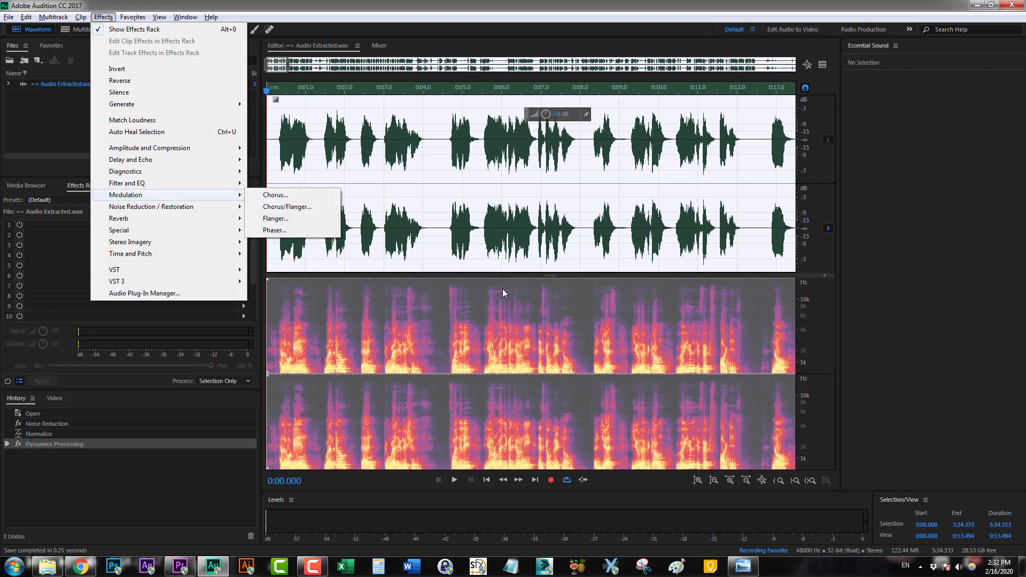
{"action": "mouse_move", "coordinate": [161, 183]}
{"action": "left_click", "coordinate": [294, 242]}
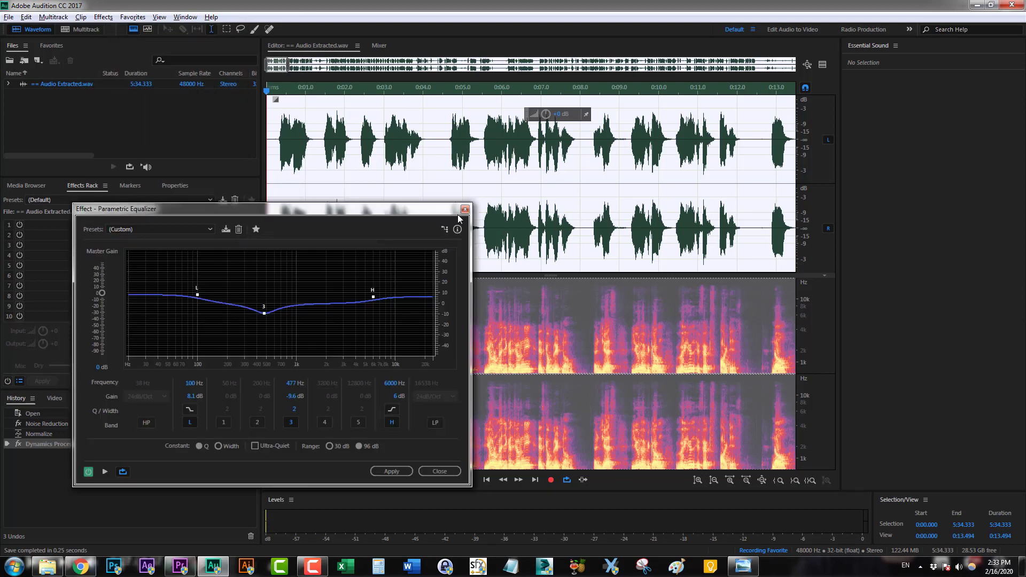
{"action": "left_click", "coordinate": [161, 228]}
{"action": "left_click", "coordinate": [128, 238]}
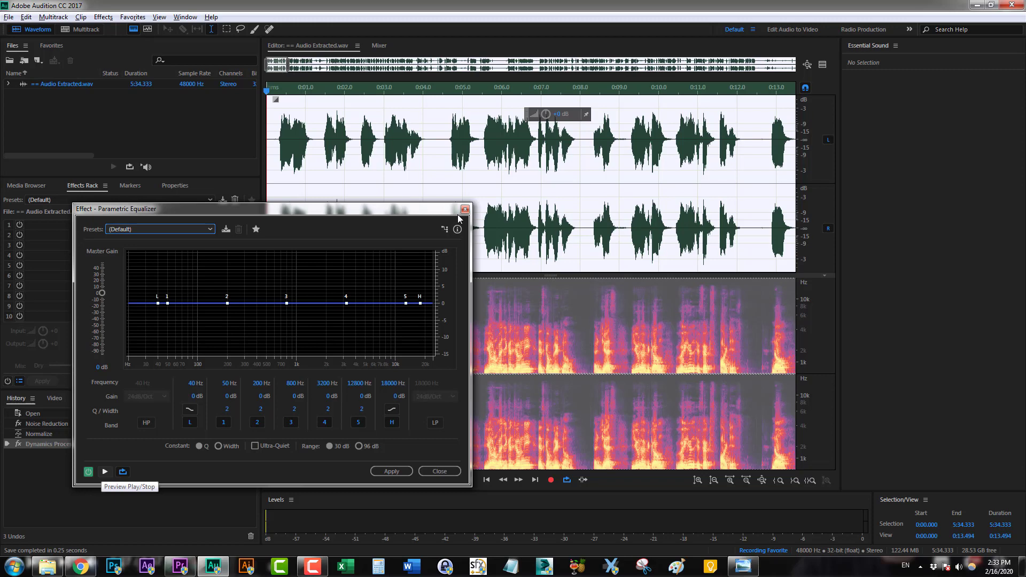
{"action": "left_click", "coordinate": [105, 472]}
{"action": "left_click", "coordinate": [160, 230]}
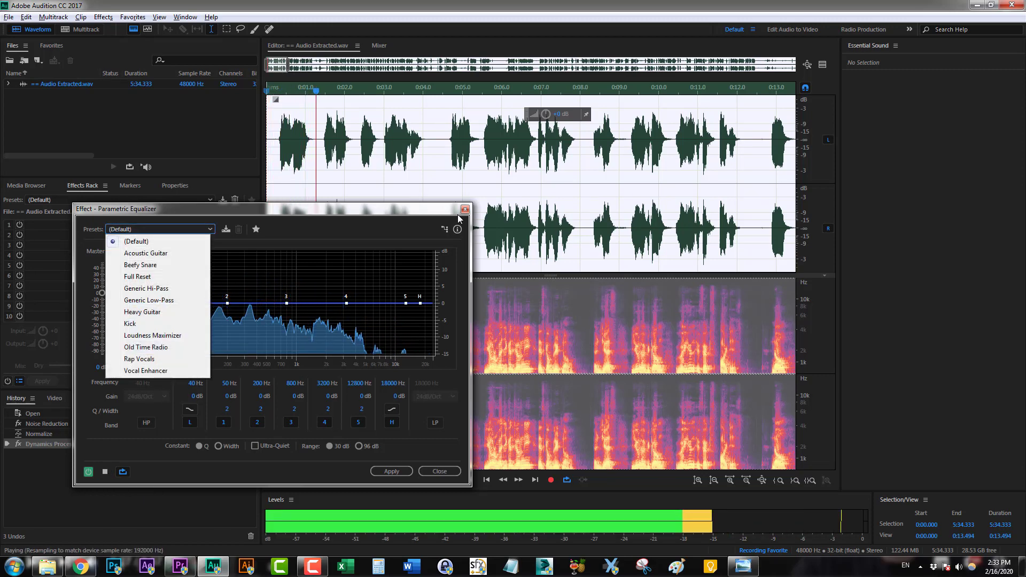
{"action": "left_click", "coordinate": [152, 335]}
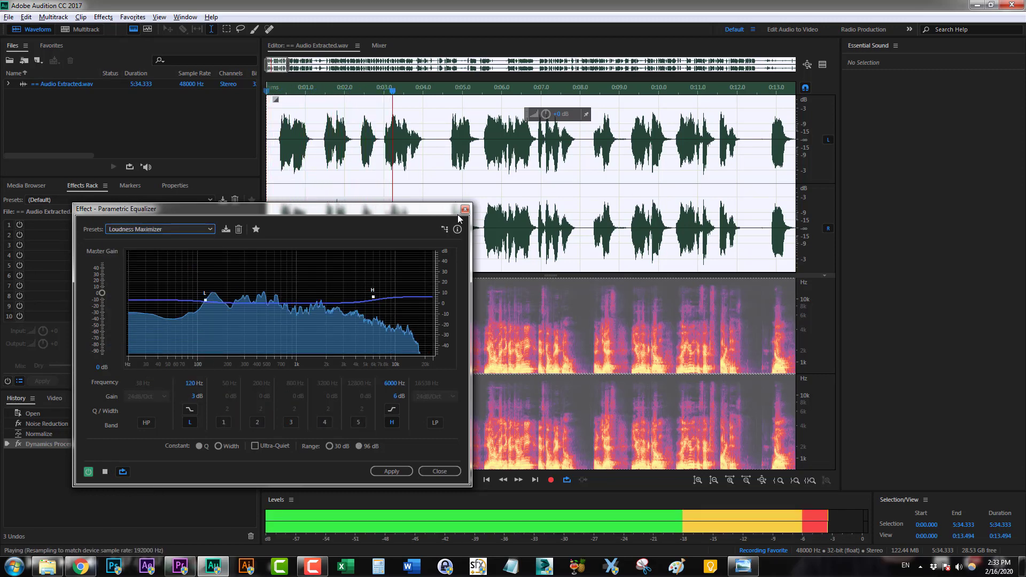
Step: Boost the low shelf to about 6.6 dB at 101 Hz and the high shelf to about 7.6 dB at 6109 Hz
{"action": "mouse_move", "coordinate": [205, 301]}
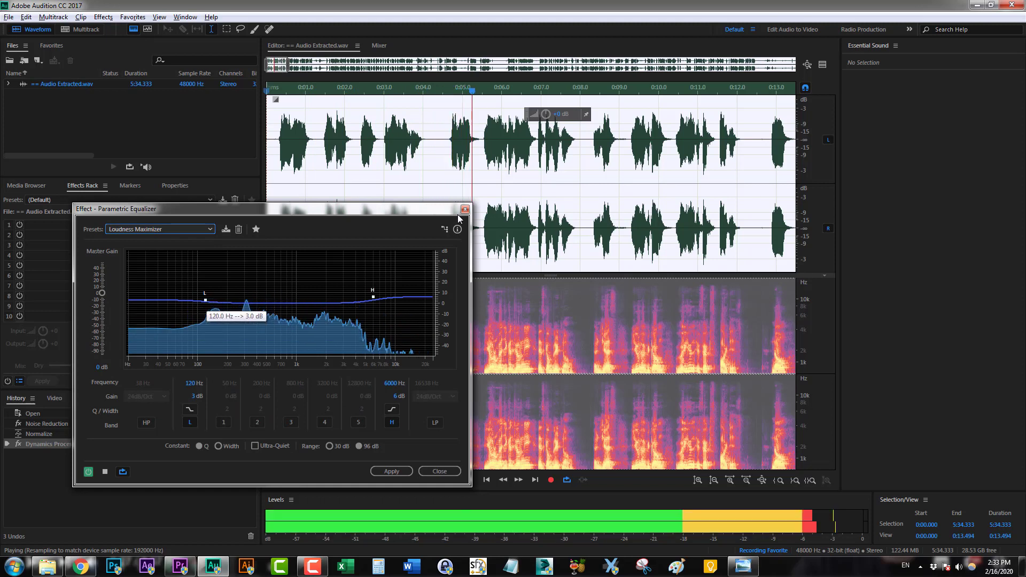
{"action": "left_click_drag", "start_coordinate": [205, 301], "coordinate": [198, 297]}
{"action": "mouse_move", "coordinate": [373, 298]}
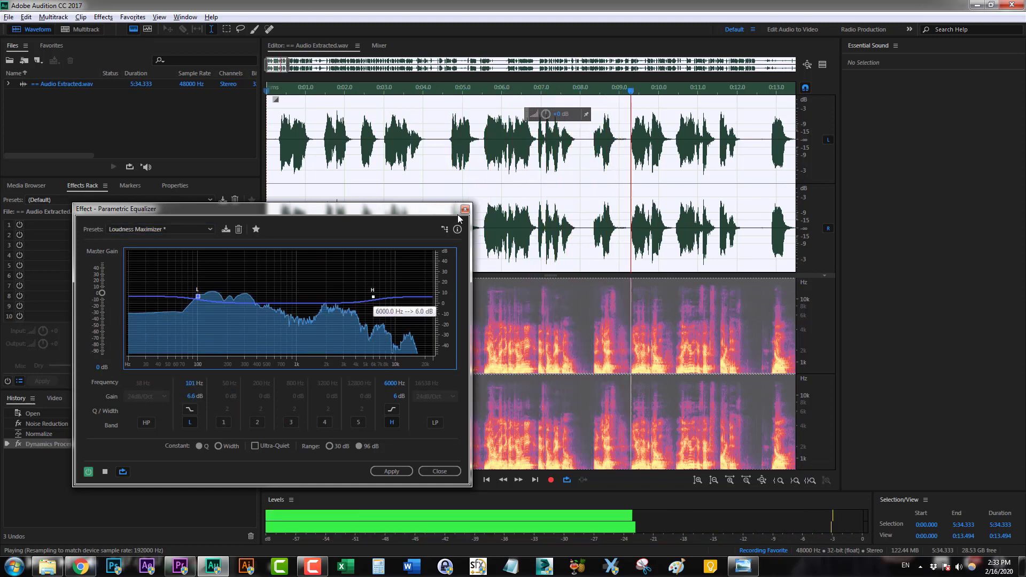
{"action": "left_click_drag", "start_coordinate": [373, 297], "coordinate": [375, 295]}
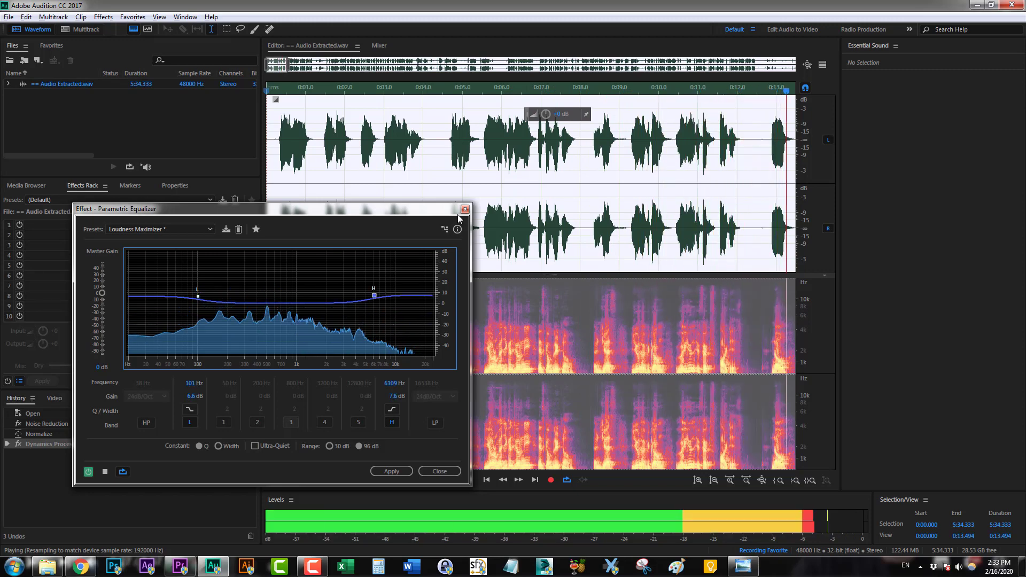
Step: Enable equalizer band 3 and cut it to about -9.1 dB at 765 Hz
{"action": "left_click", "coordinate": [291, 423]}
{"action": "mouse_move", "coordinate": [286, 303]}
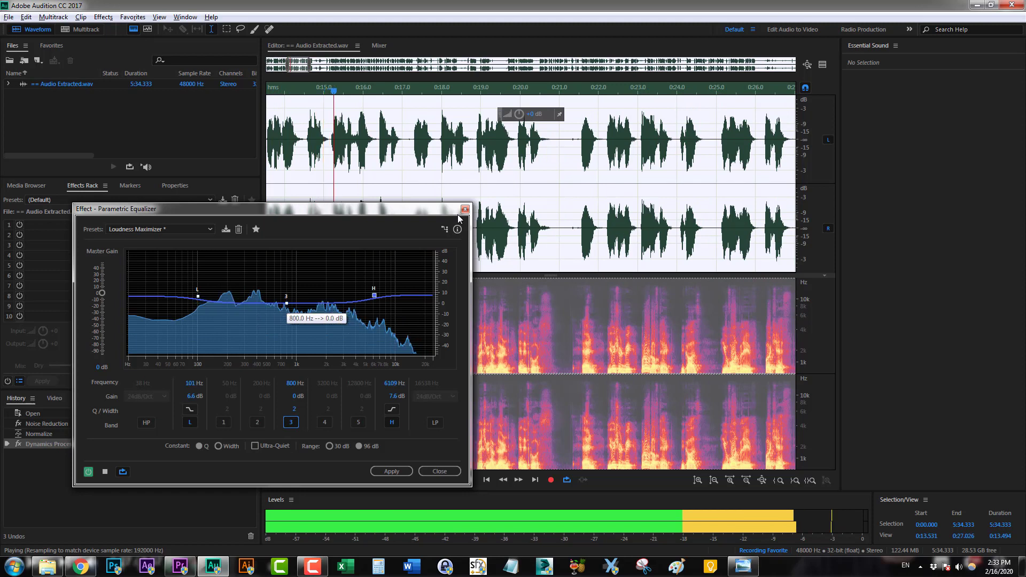
{"action": "left_click_drag", "start_coordinate": [287, 304], "coordinate": [285, 314]}
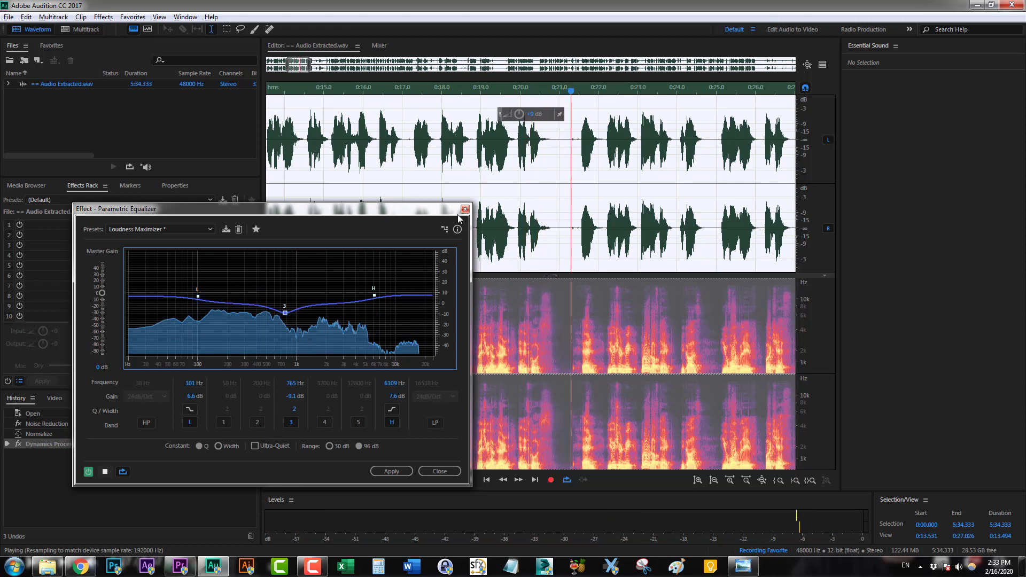
Step: Preview the equalized recording from its beginning to check how the voice sounds
{"action": "key", "text": "space"}
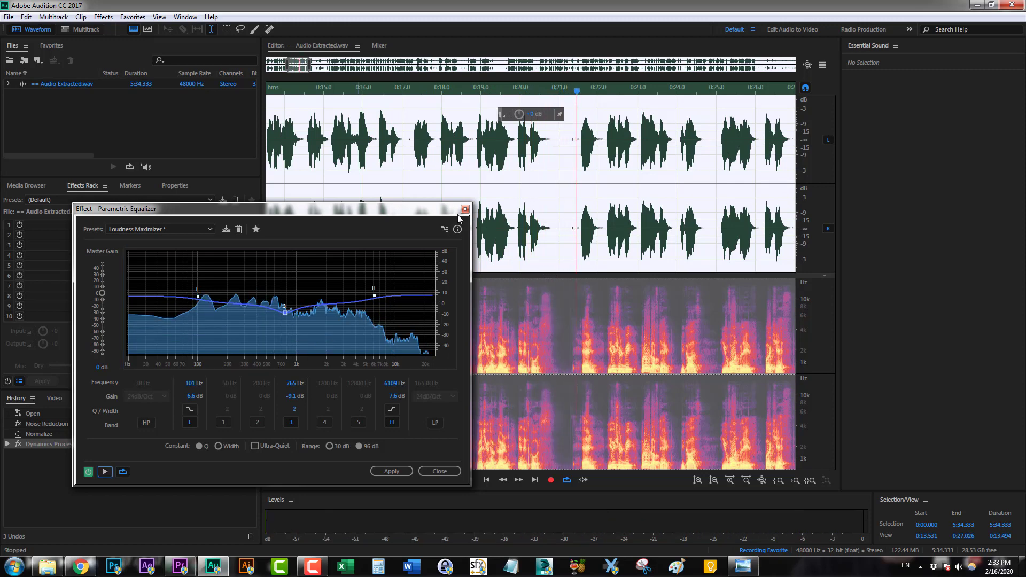
{"action": "key", "text": "Home"}
{"action": "key", "text": "space"}
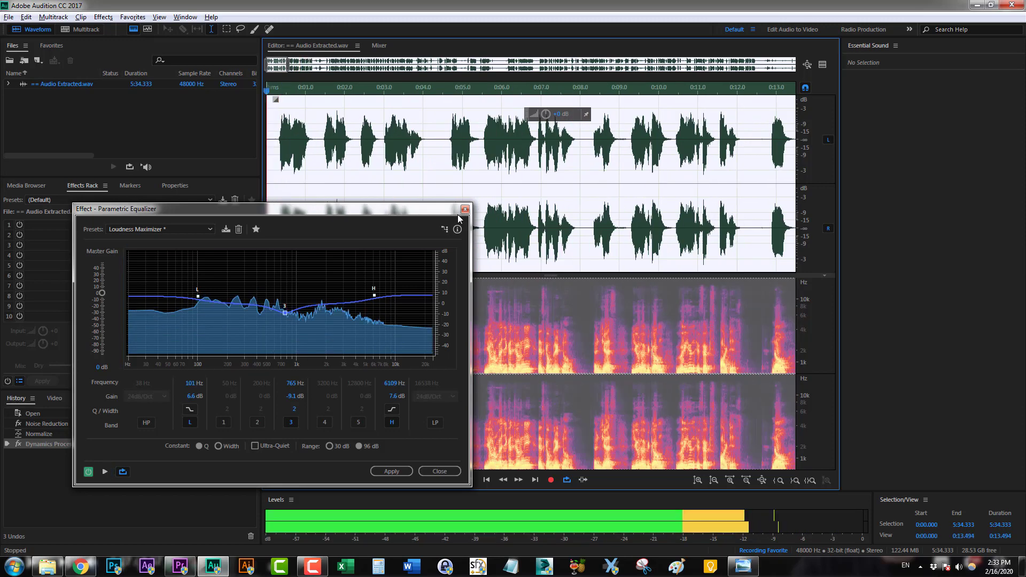
{"action": "key", "text": "space"}
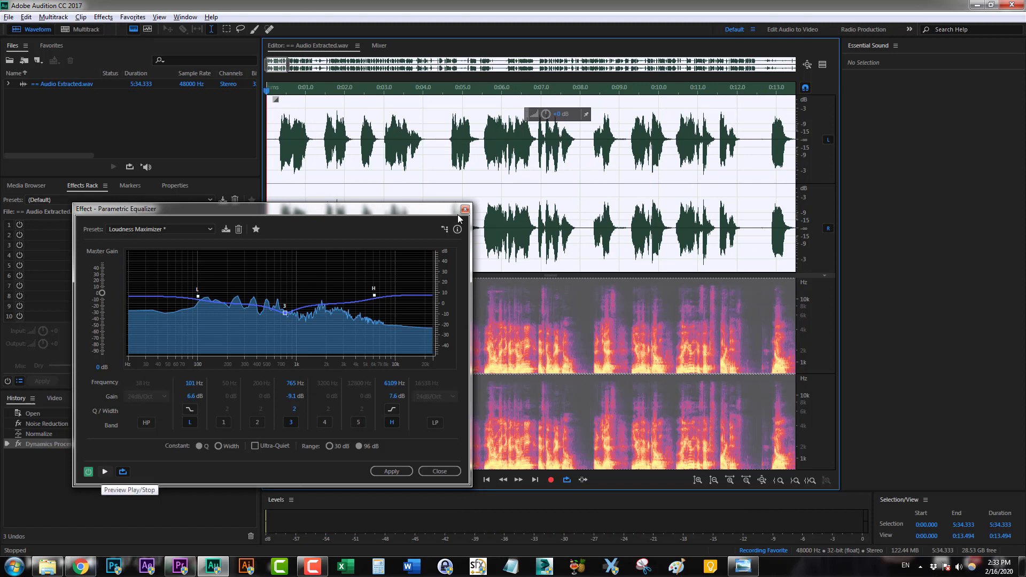
{"action": "key", "text": "space"}
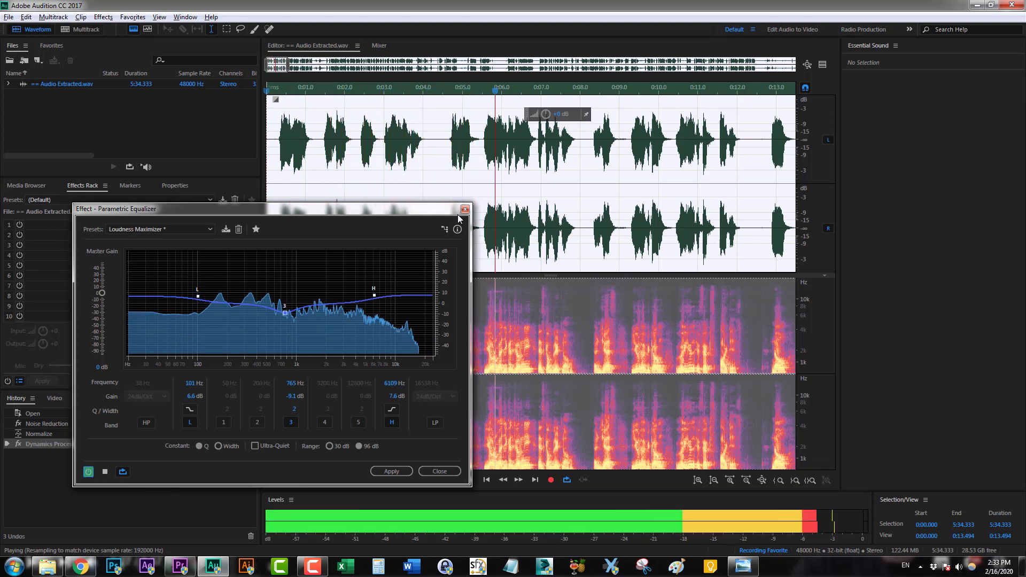
Step: Raise the low shelf to about 9.6 dB at 97 Hz and the high shelf to about 9.6 dB at 6186 Hz
{"action": "left_click_drag", "start_coordinate": [198, 297], "coordinate": [196, 293]}
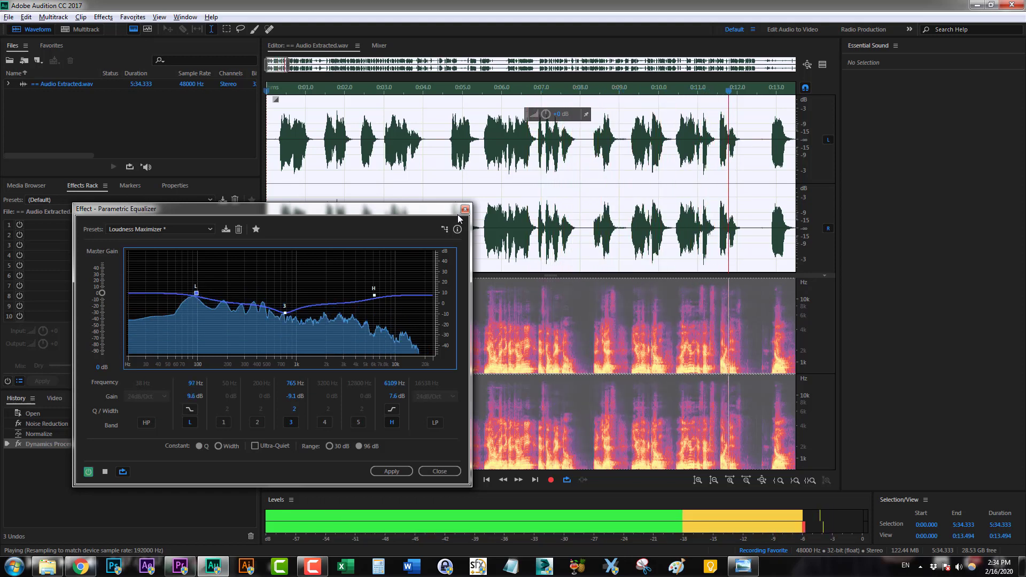
{"action": "mouse_move", "coordinate": [375, 295]}
{"action": "left_click_drag", "start_coordinate": [374, 295], "coordinate": [375, 293]}
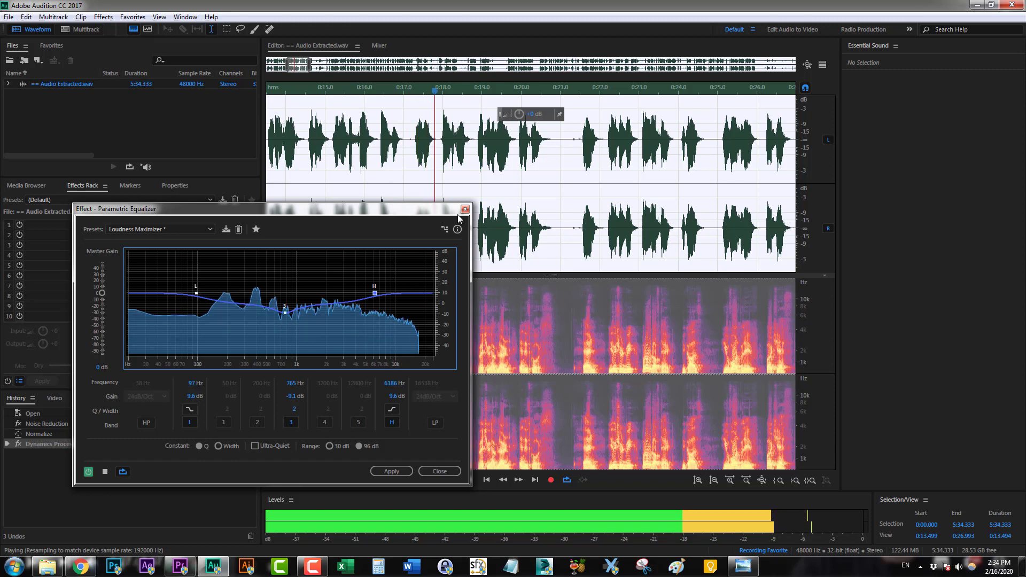
Step: Undo the applied Dynamics Processing and stop the equalizer preview
{"action": "key", "text": "ctrl+z"}
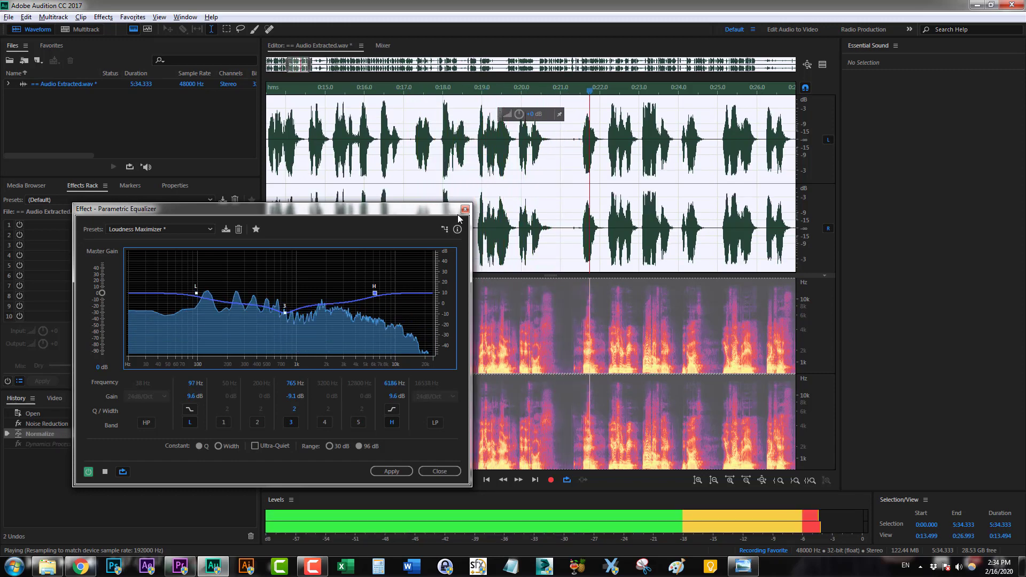
{"action": "key", "text": "space"}
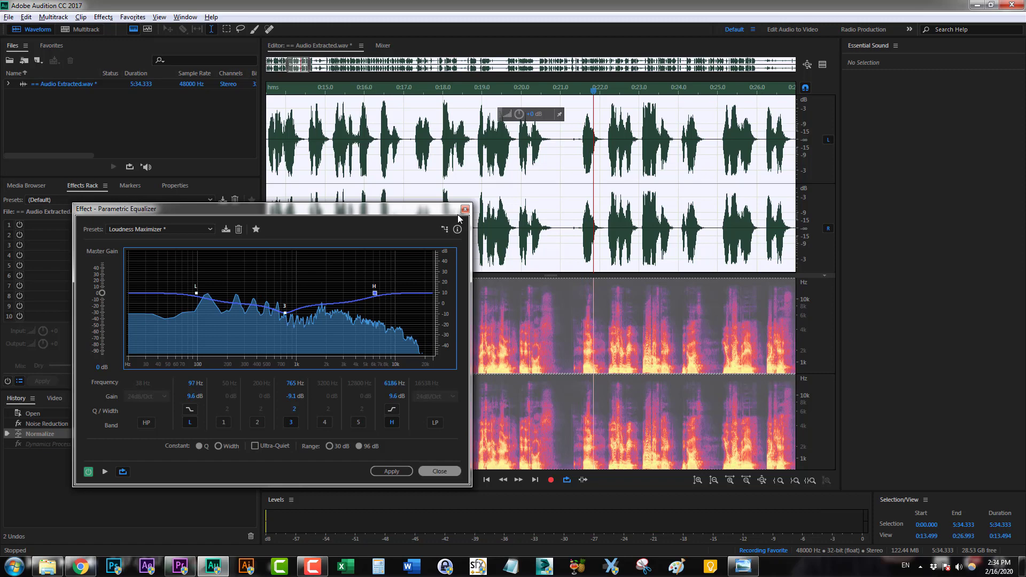
Step: Redo the undone Dynamics Processing and reset the equalizer to the Loudness Maximizer preset
{"action": "key", "text": "alt+e"}
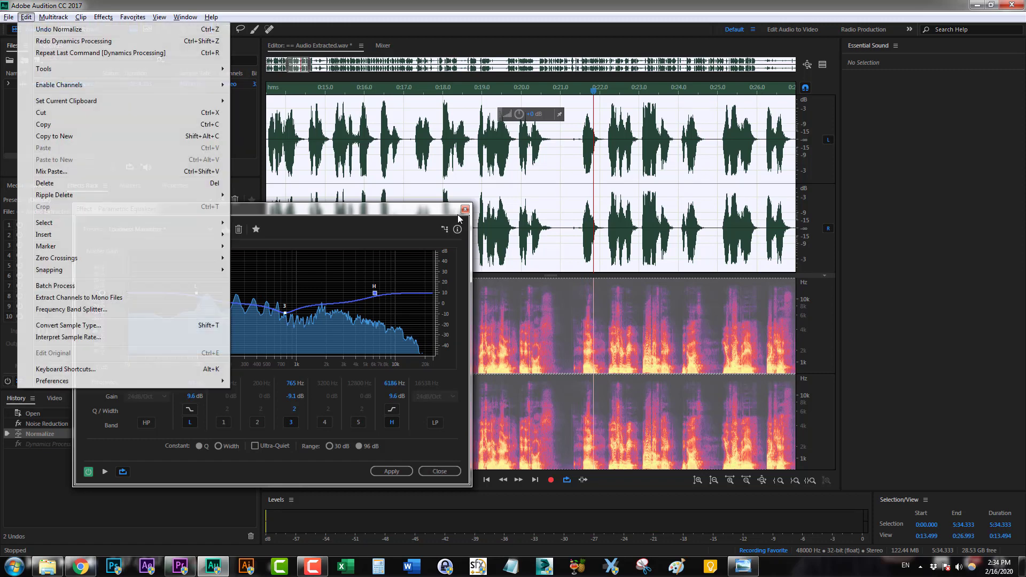
{"action": "key", "text": "Return"}
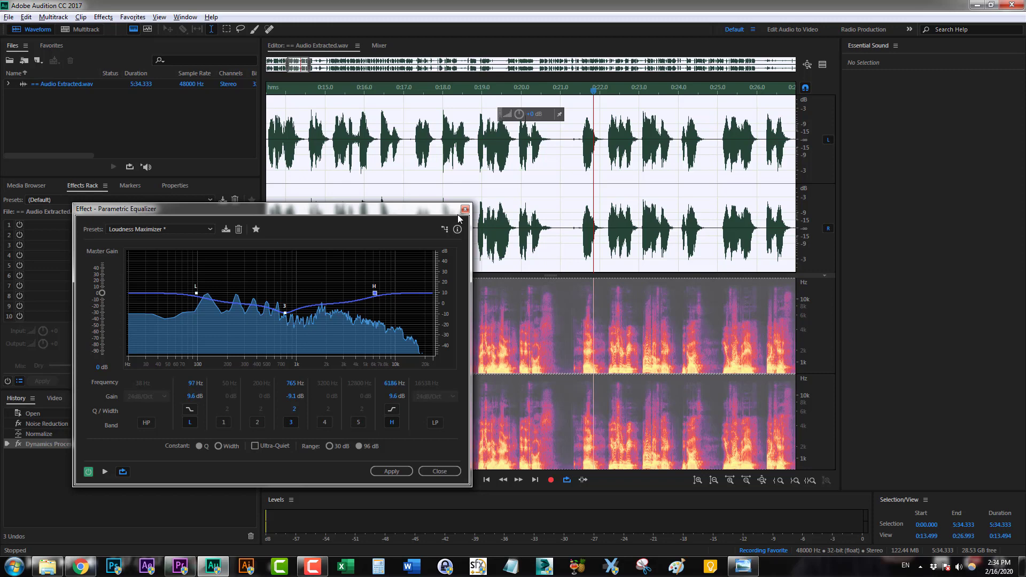
{"action": "key", "text": "alt+Down"}
{"action": "key", "text": "Return"}
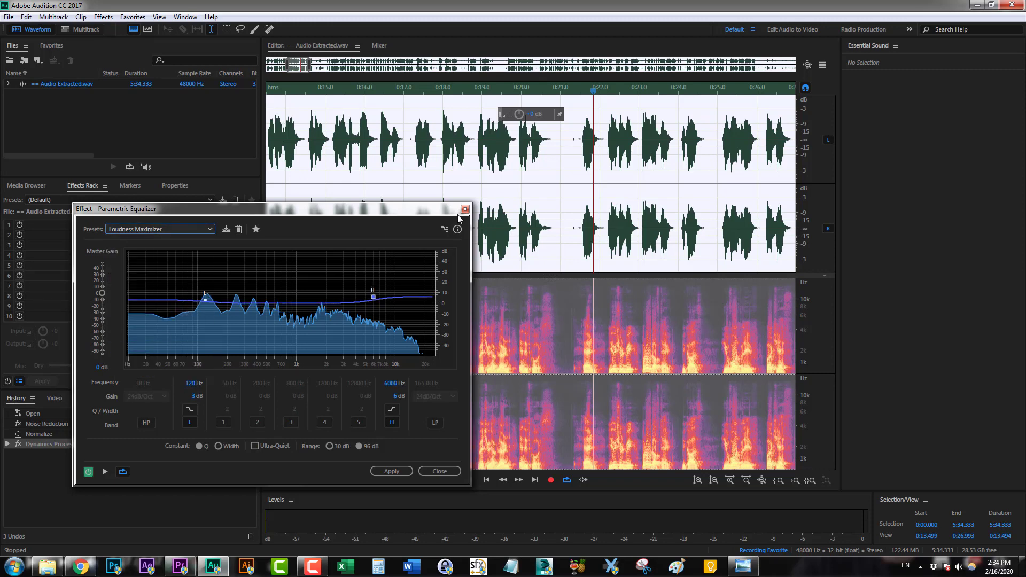
Step: Preview from the recording's beginning while raising the low shelf to about 6.6 dB at 101 Hz and the high shelf to about 8.6 dB at 6034 Hz
{"action": "left_click_drag", "start_coordinate": [299, 65], "coordinate": [277, 65]}
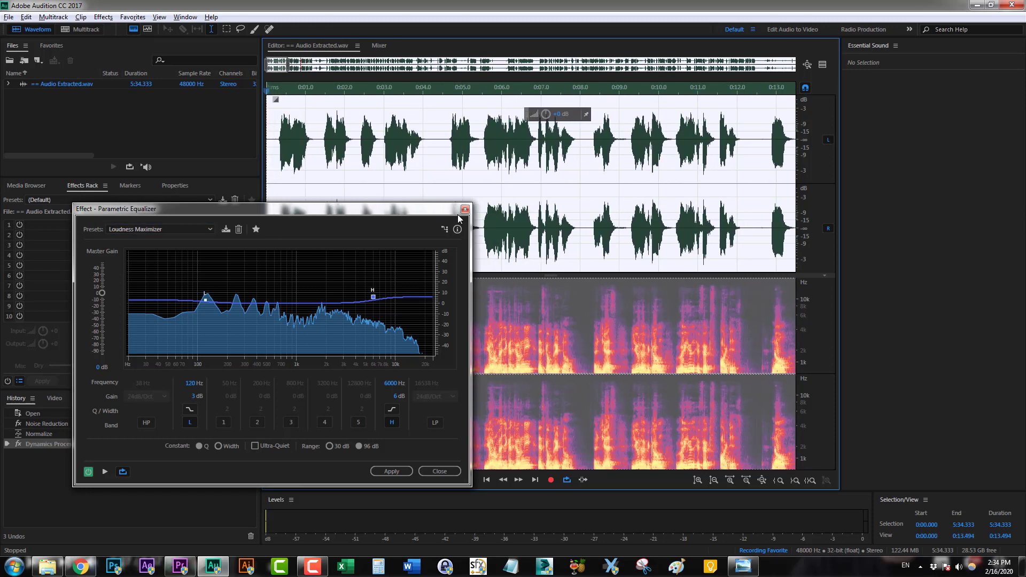
{"action": "key", "text": "space"}
{"action": "key", "text": "space"}
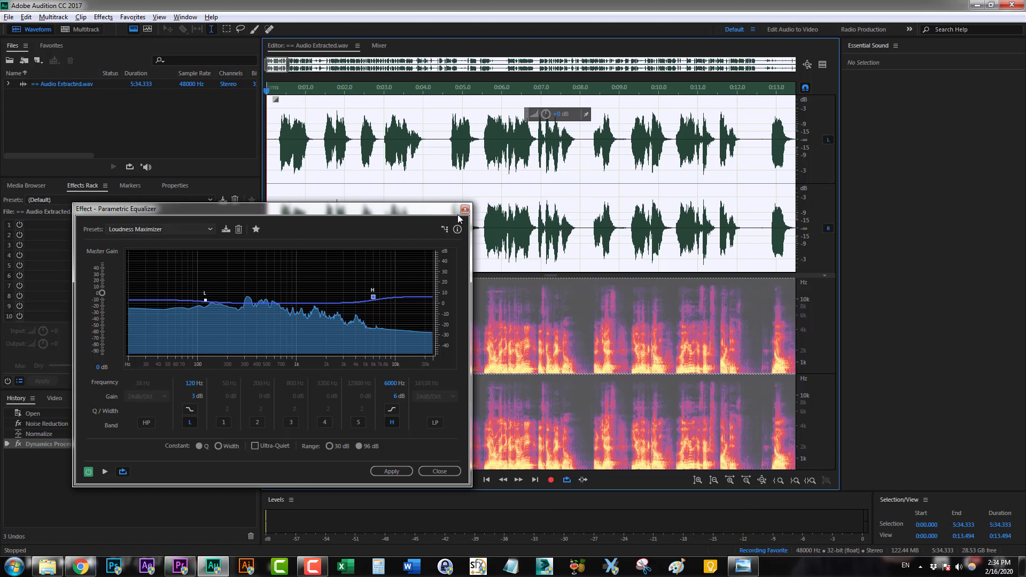
{"action": "key", "text": "space"}
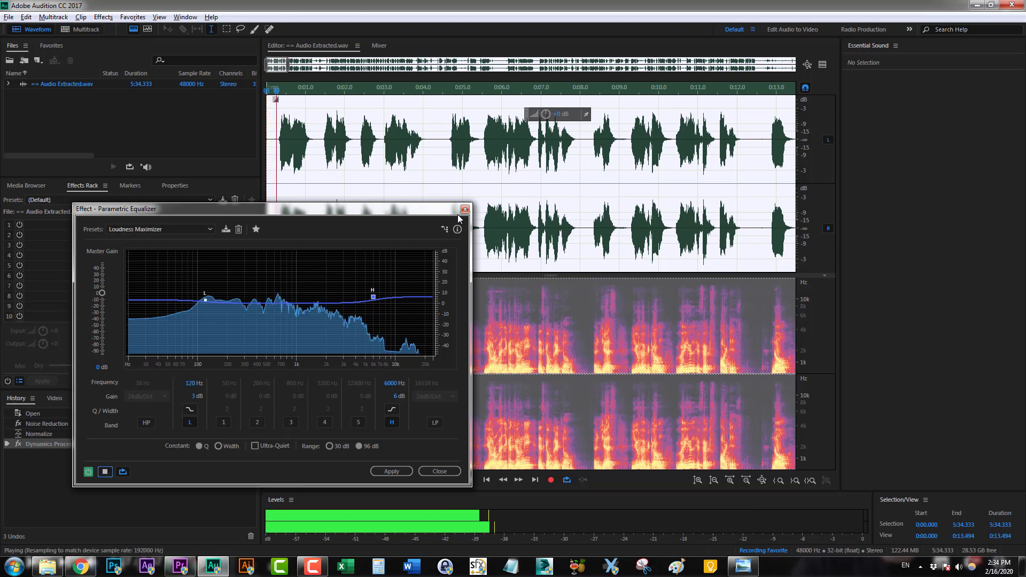
{"action": "left_click_drag", "start_coordinate": [206, 300], "coordinate": [197, 296]}
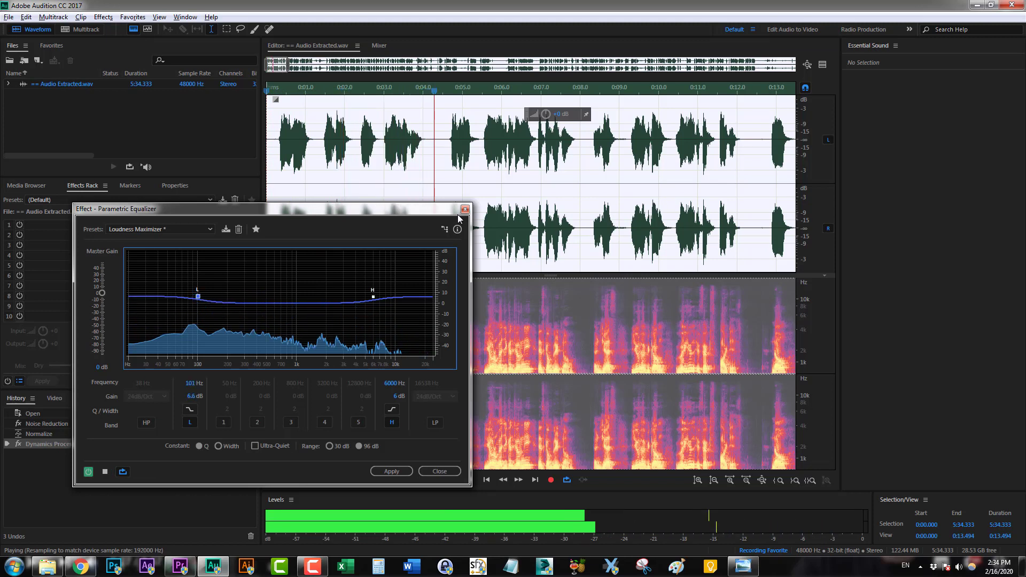
{"action": "left_click_drag", "start_coordinate": [374, 297], "coordinate": [373, 294]}
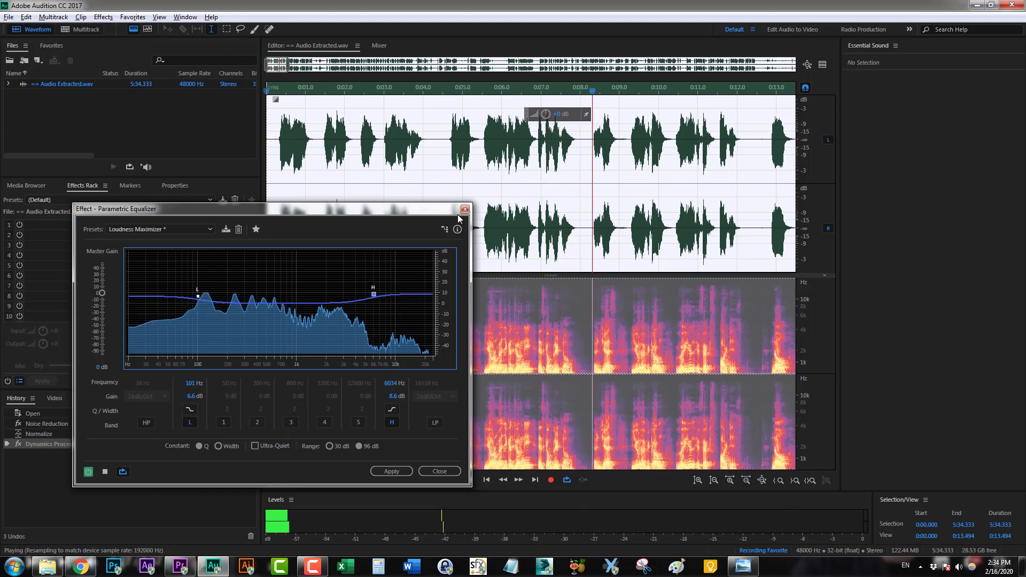
Step: Enable equalizer band 3 at about -7.1 dB and 756 Hz, raise the low shelf to about 7.6 dB at 98 Hz, and stop the preview
{"action": "left_click", "coordinate": [291, 423]}
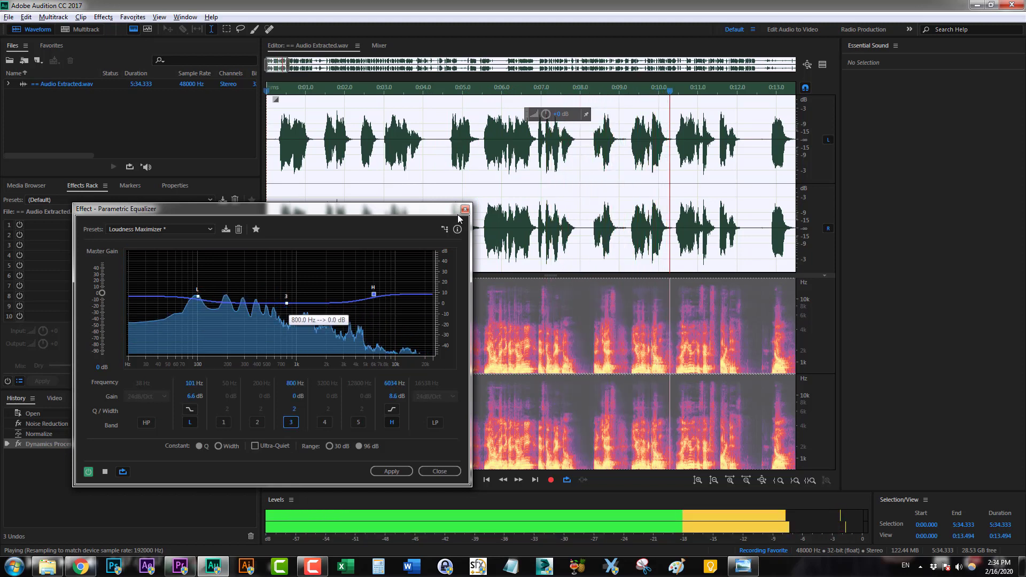
{"action": "left_click_drag", "start_coordinate": [287, 303], "coordinate": [284, 311]}
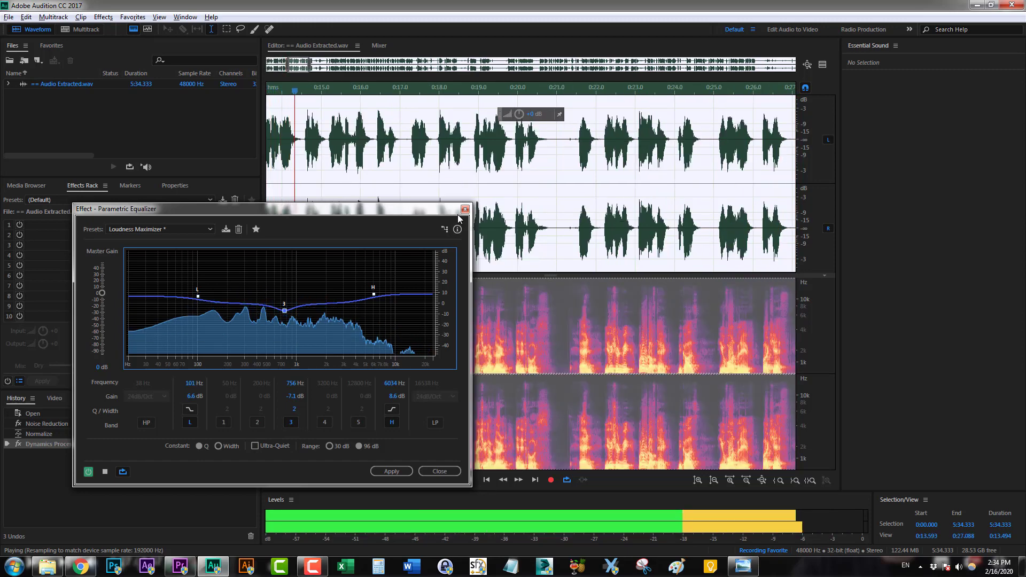
{"action": "left_click_drag", "start_coordinate": [198, 297], "coordinate": [197, 295]}
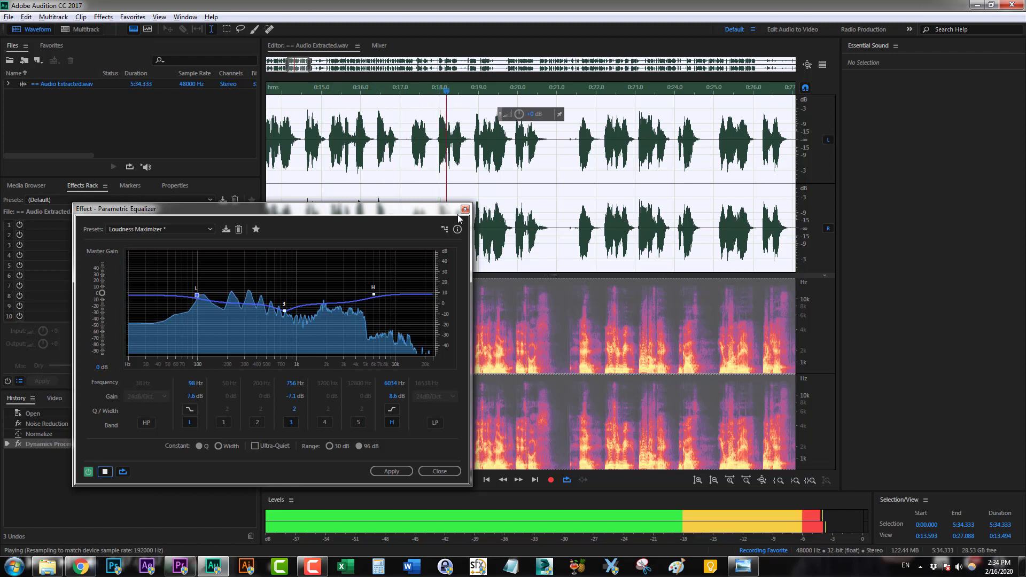
{"action": "key", "text": "space"}
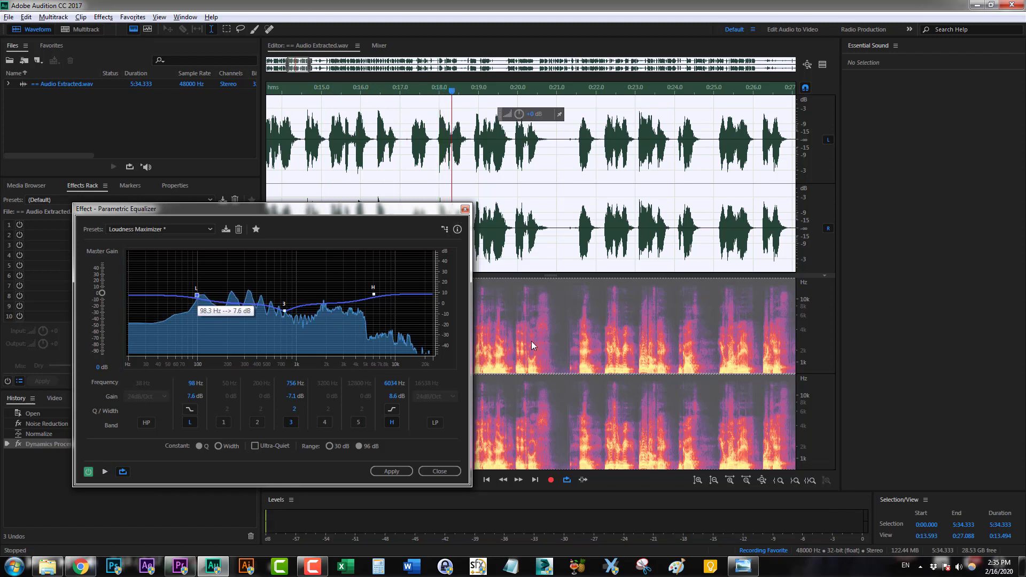
Step: Adjust the low shelf to about 11.1 dB at 114 Hz, the high shelf to 10.1 dB at 5885 Hz, and band 3 to -9.1 dB at 765 Hz
{"action": "left_click_drag", "start_coordinate": [197, 295], "coordinate": [198, 293]}
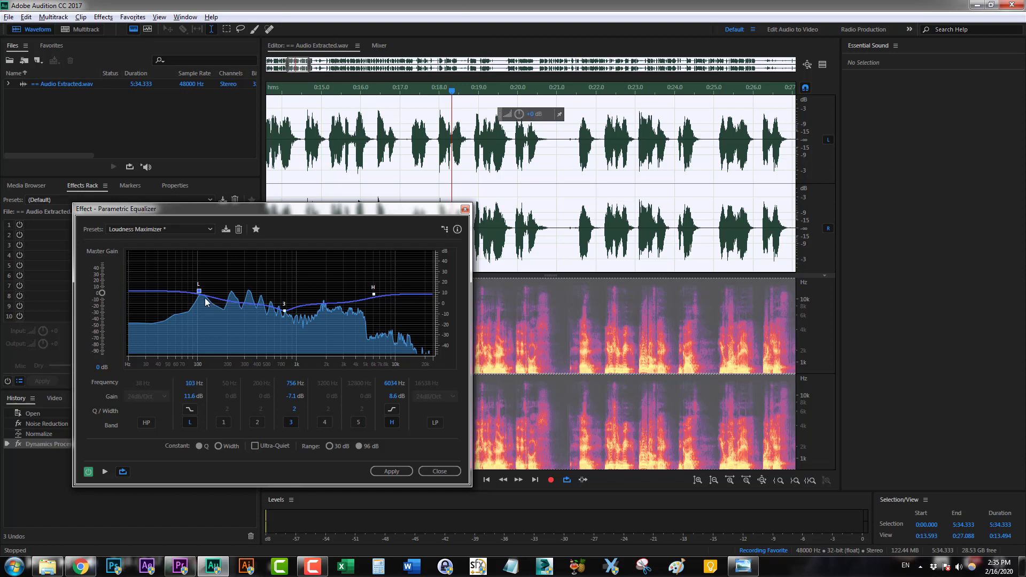
{"action": "left_click_drag", "start_coordinate": [199, 291], "coordinate": [203, 292]}
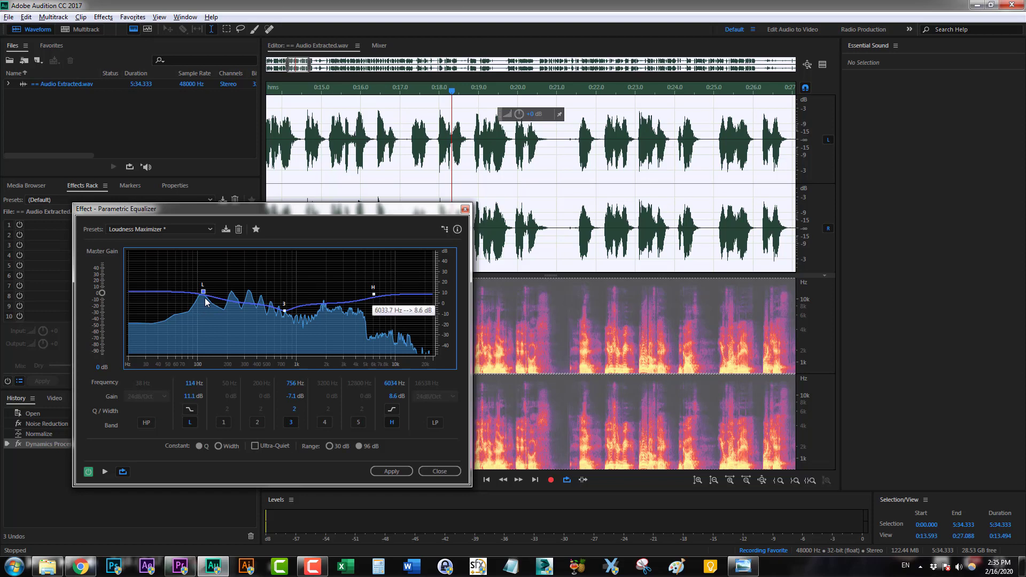
{"action": "left_click_drag", "start_coordinate": [373, 294], "coordinate": [372, 293]}
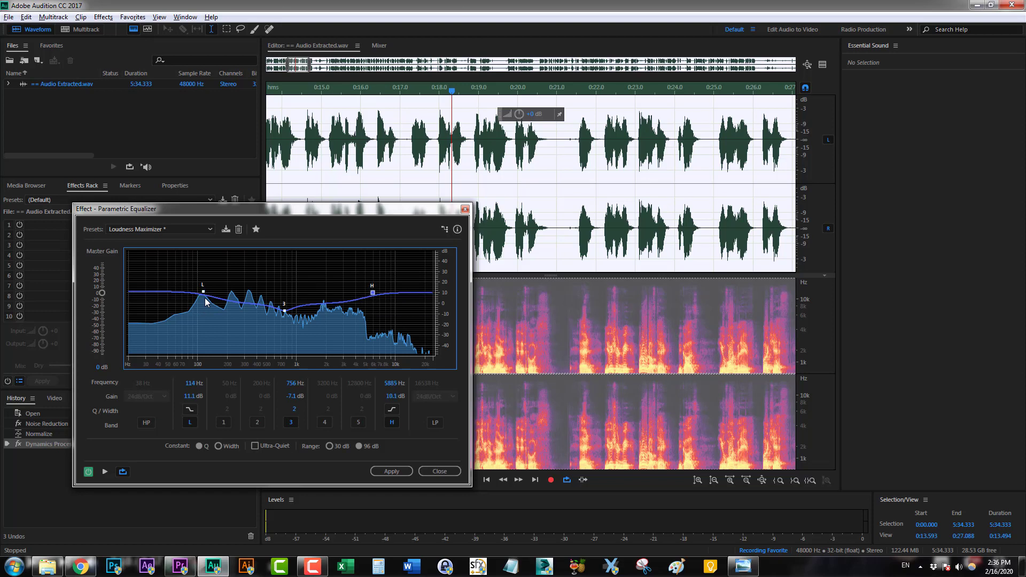
{"action": "left_click_drag", "start_coordinate": [284, 310], "coordinate": [285, 313]}
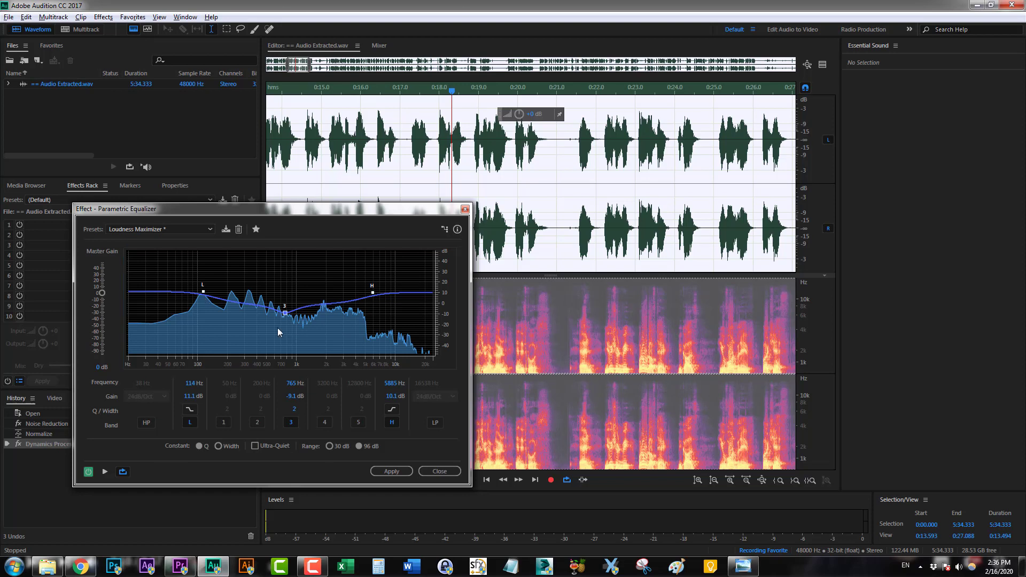
Step: Lower the low shelf to about 9.6 dB at 110 Hz while previewing the equalized voice
{"action": "left_click", "coordinate": [105, 472]}
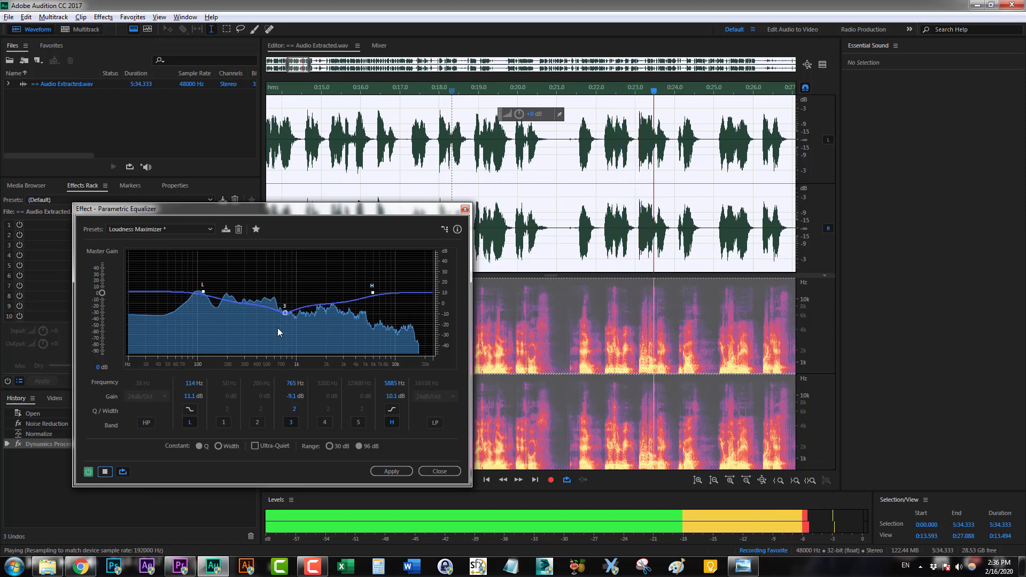
{"action": "left_click_drag", "start_coordinate": [203, 292], "coordinate": [202, 294]}
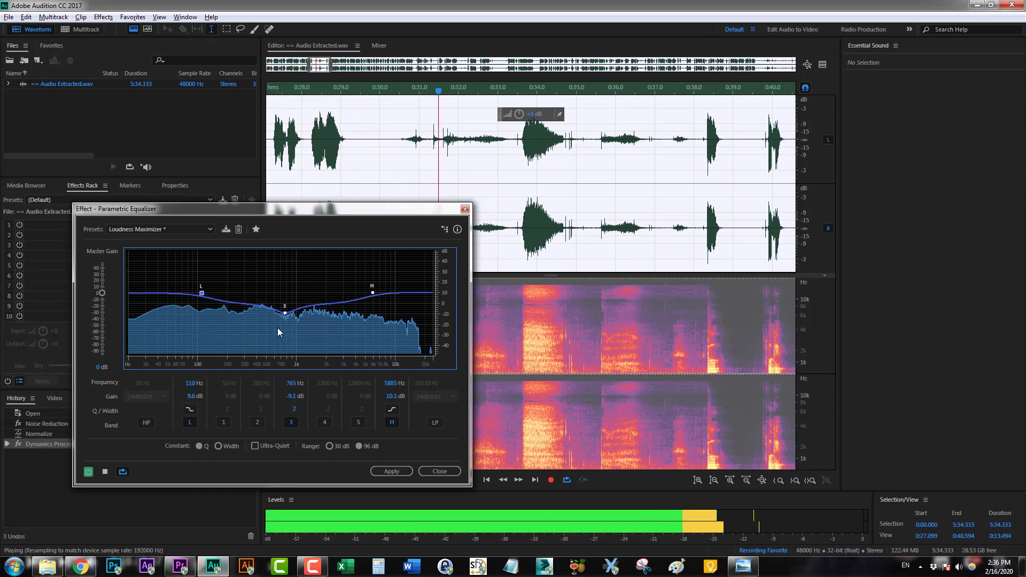
{"action": "key", "text": "space"}
Step: Replay the recording from its beginning to check the adjusted equalizer curve
{"action": "key", "text": "space"}
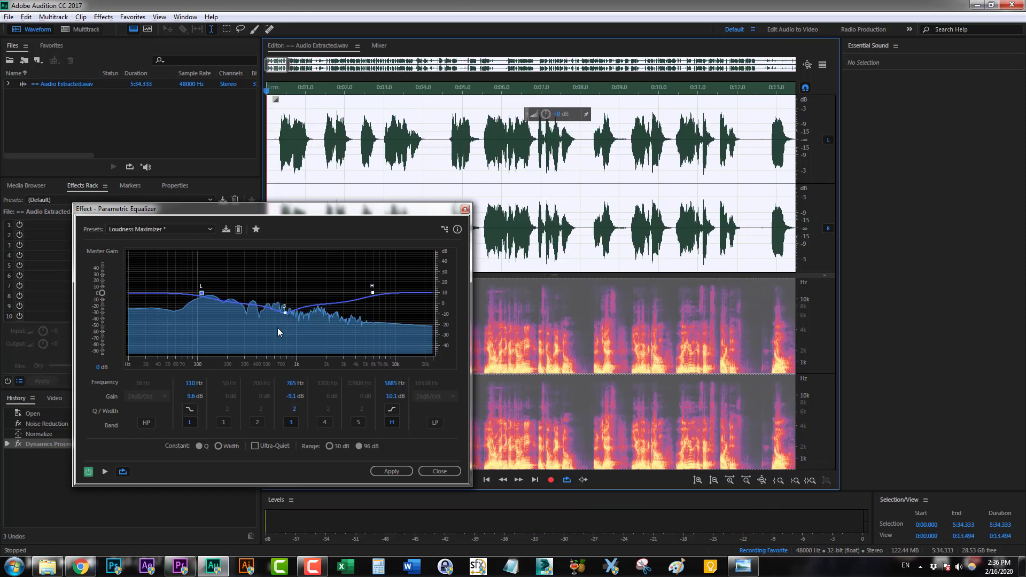
{"action": "key", "text": "space"}
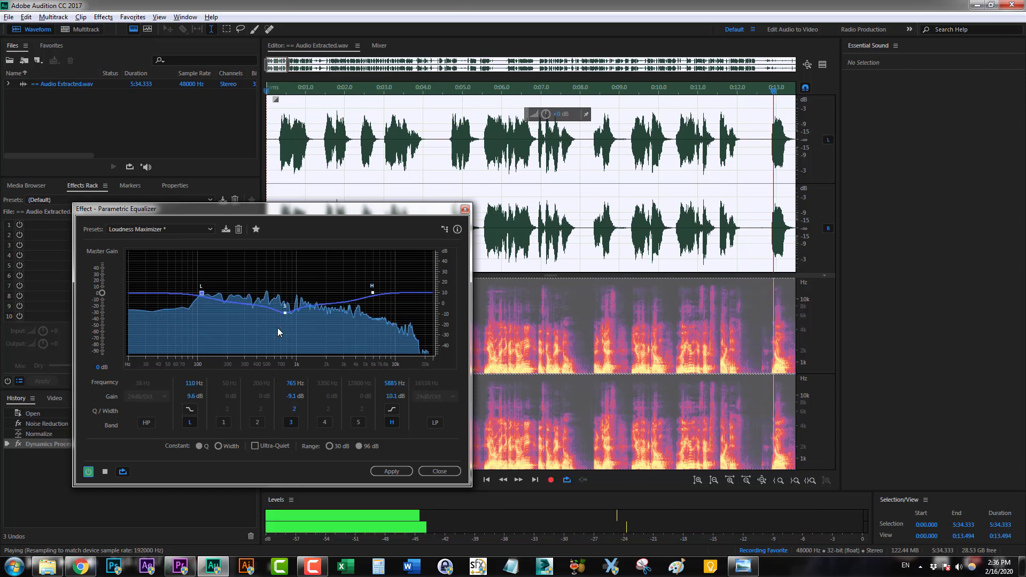
{"action": "key", "text": "space"}
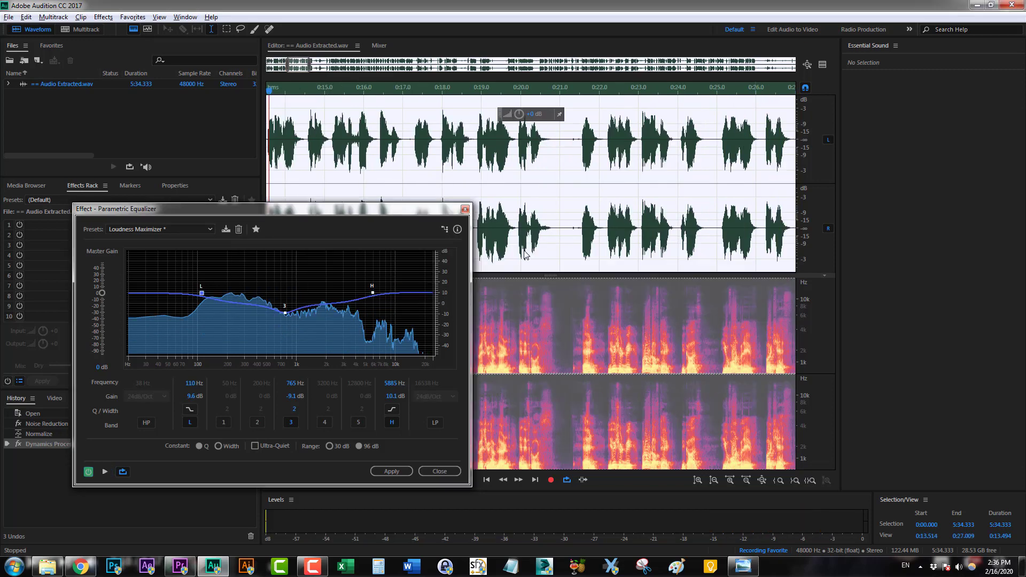
{"action": "key", "text": "Home"}
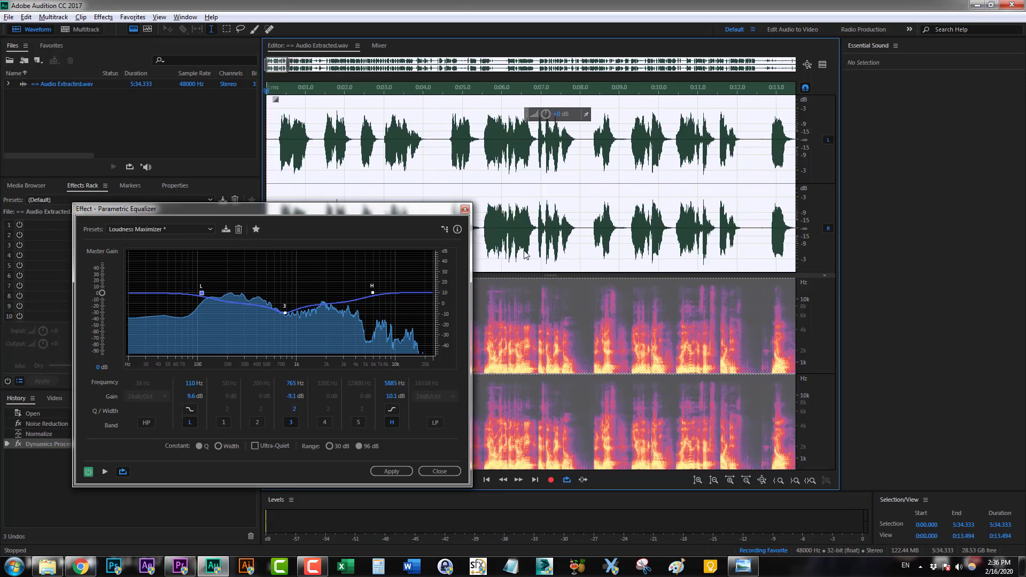
{"action": "key", "text": "space"}
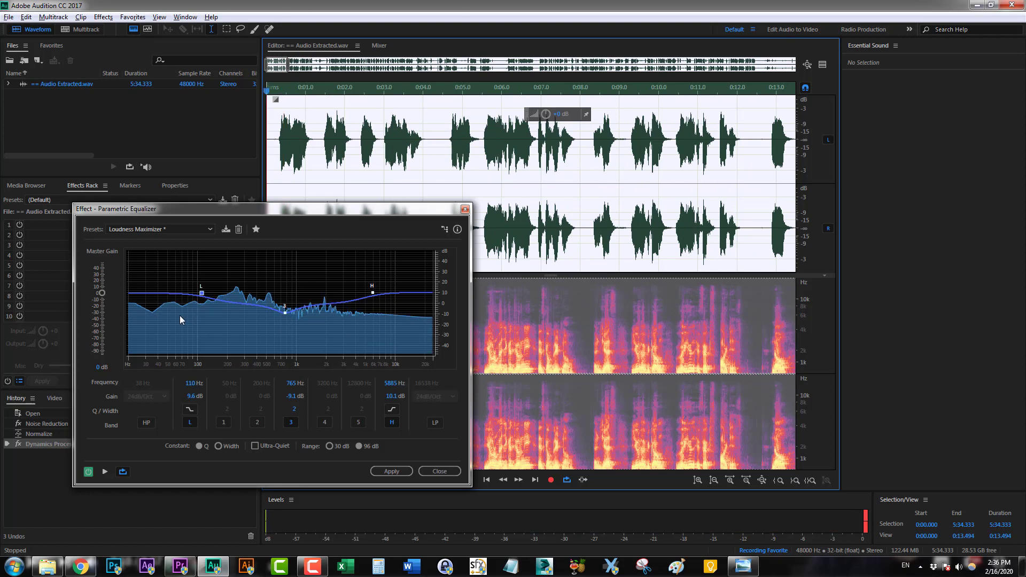
Step: Reduce the band 3 cut to about -6.1 dB at 765 Hz and apply the Parametric Equalizer to the recording
{"action": "left_click_drag", "start_coordinate": [285, 313], "coordinate": [285, 310]}
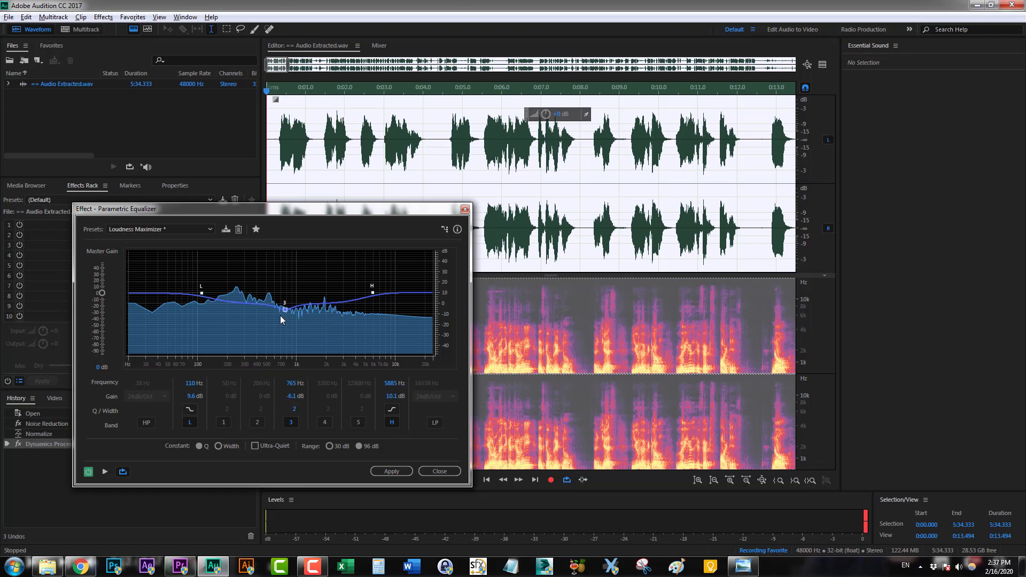
{"action": "left_click", "coordinate": [392, 471]}
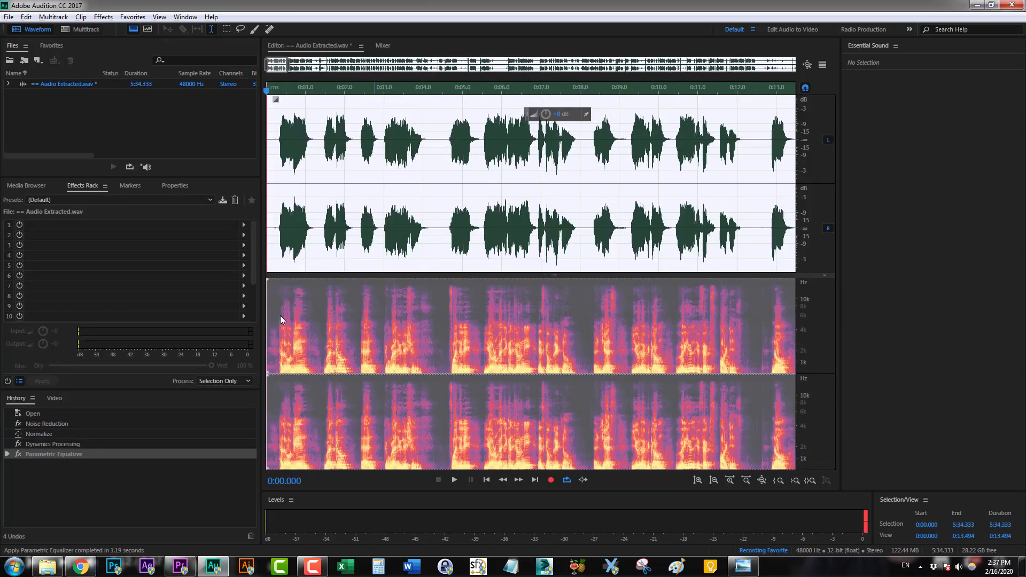
Step: Try normalizing the equalized recording with all channels treated equally, and undo it
{"action": "left_click", "coordinate": [103, 18]}
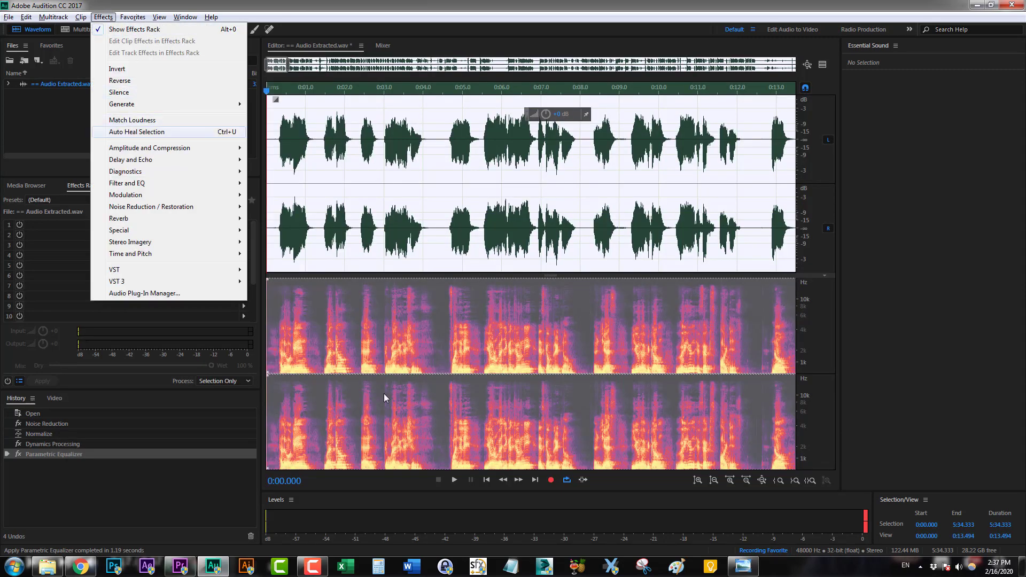
{"action": "mouse_move", "coordinate": [150, 148]}
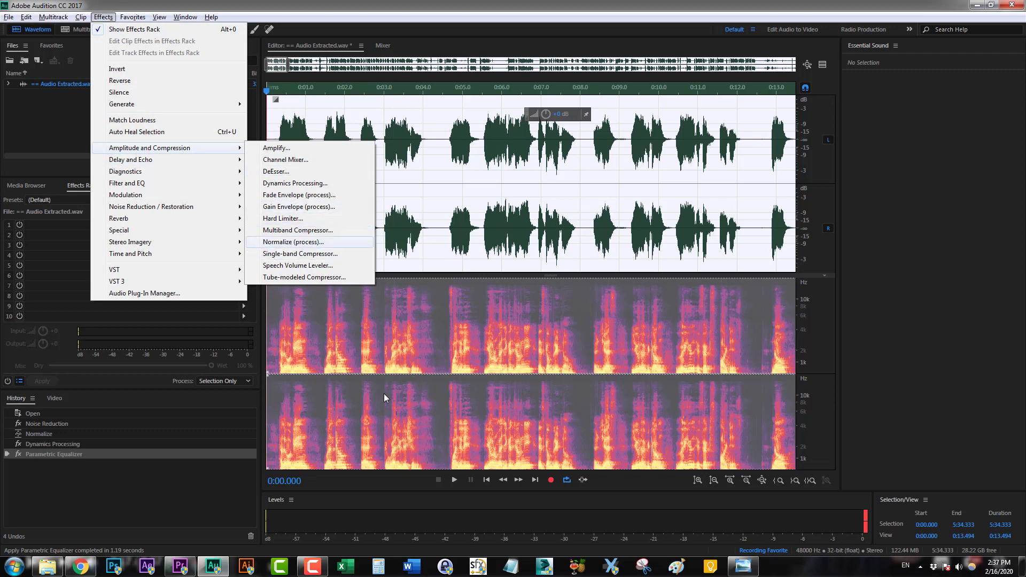
{"action": "left_click", "coordinate": [293, 242]}
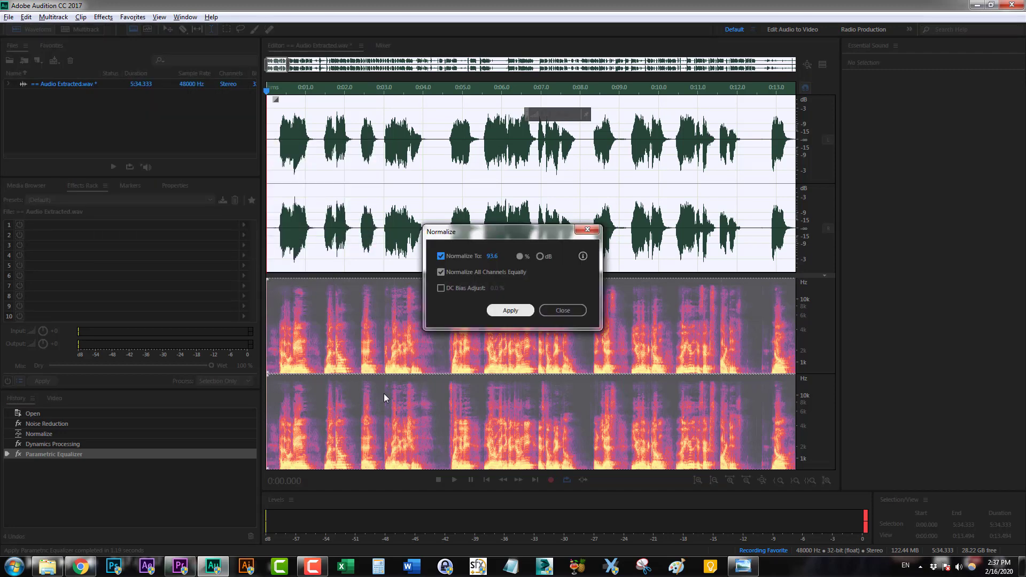
{"action": "left_click", "coordinate": [510, 310]}
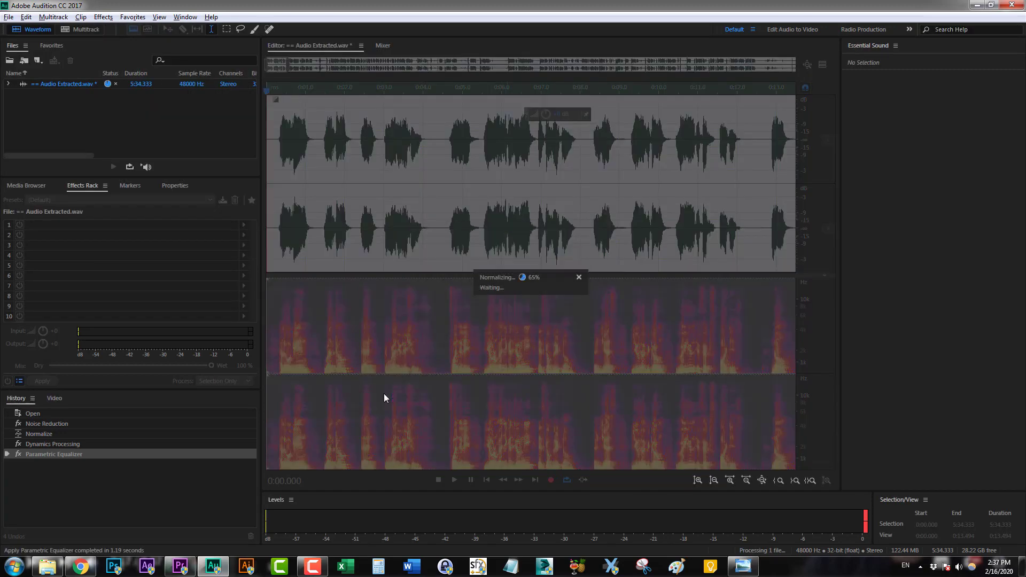
{"action": "key", "text": "ctrl+z"}
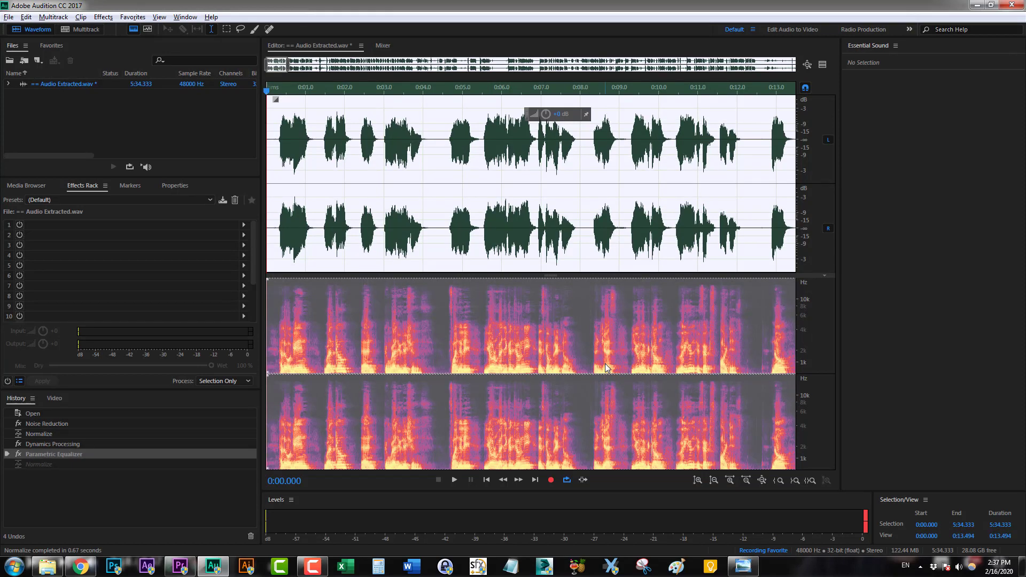
Step: Apply Normalize to the equalized recording by percentage, keeping all channels normalized equally
{"action": "left_click", "coordinate": [103, 17]}
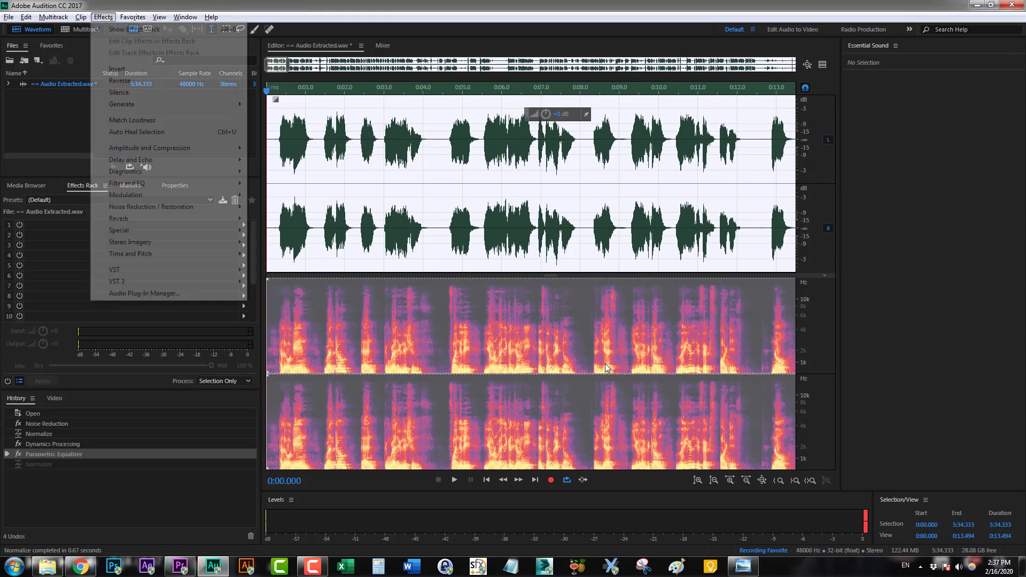
{"action": "mouse_move", "coordinate": [149, 147]}
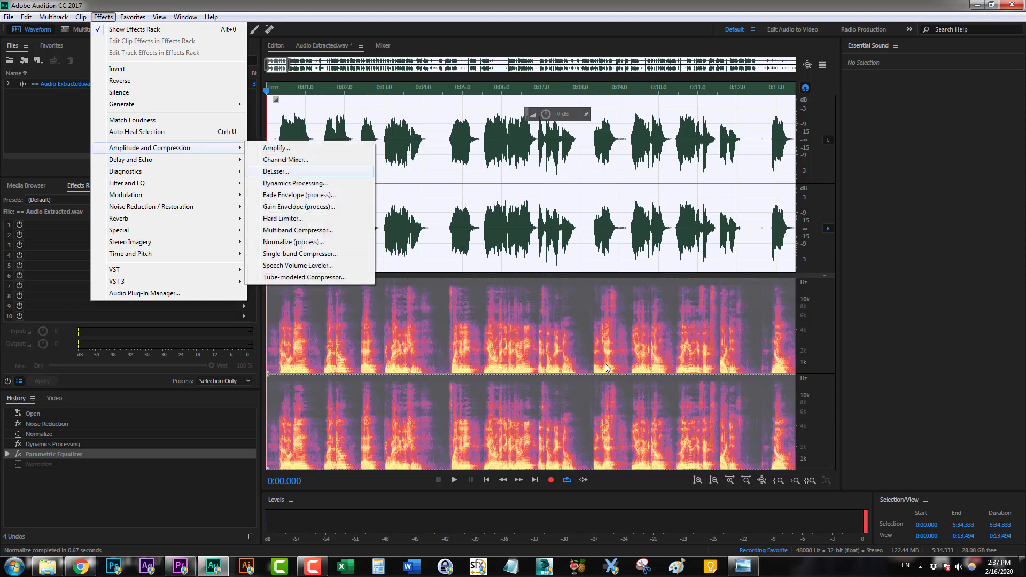
{"action": "left_click", "coordinate": [300, 243]}
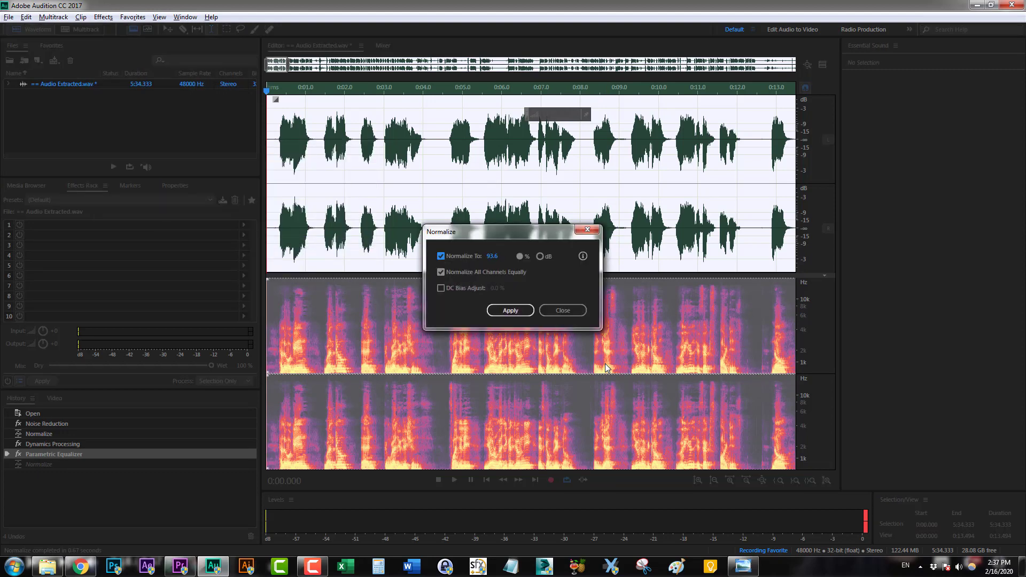
{"action": "key", "text": "alt+Tab"}
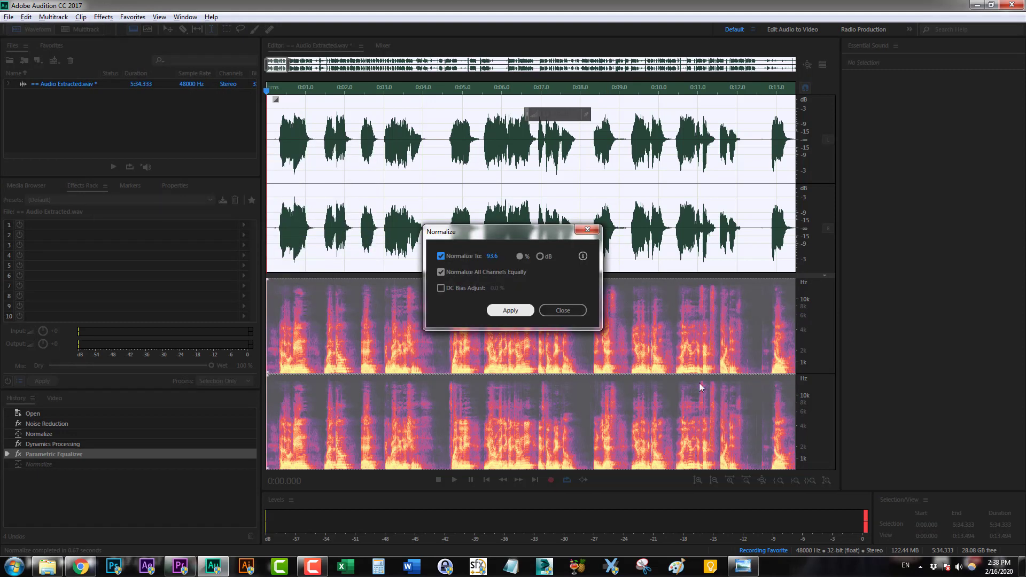
{"action": "key", "text": "Return"}
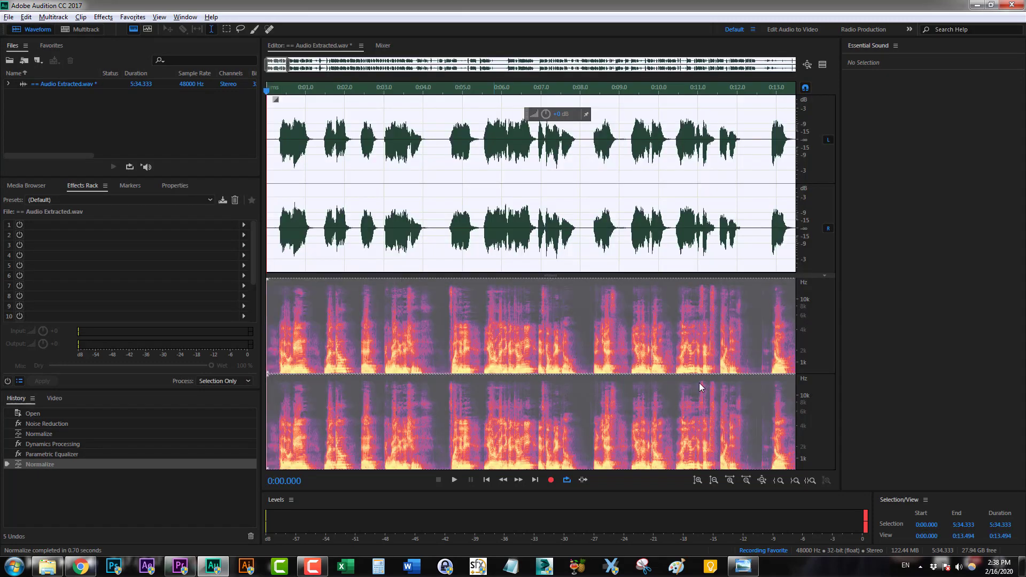
Step: Apply the Hard Limiter to the recording with the Limit to -3dB preset and save the file
{"action": "left_click", "coordinate": [103, 18]}
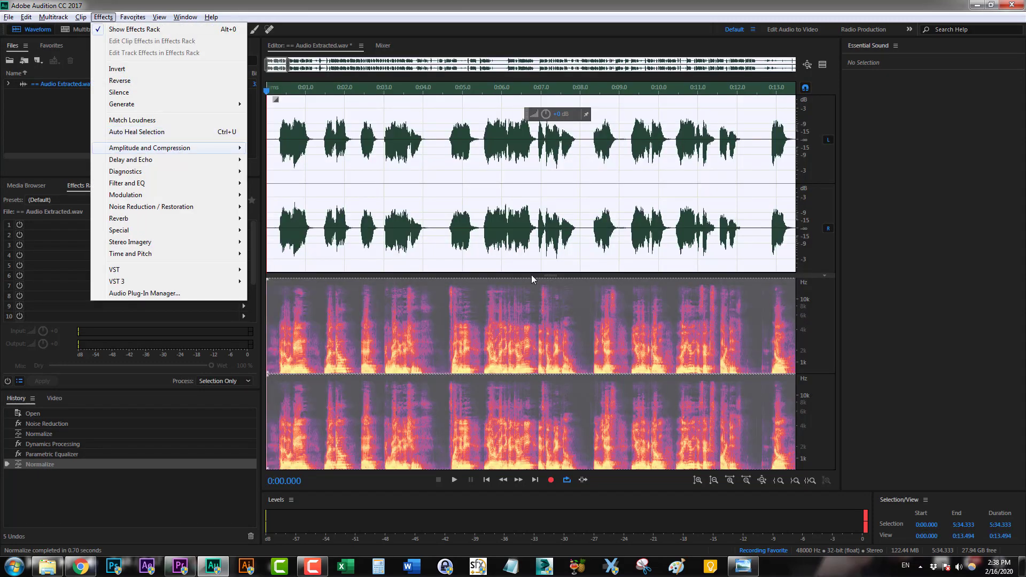
{"action": "mouse_move", "coordinate": [150, 148]}
{"action": "left_click", "coordinate": [294, 219]}
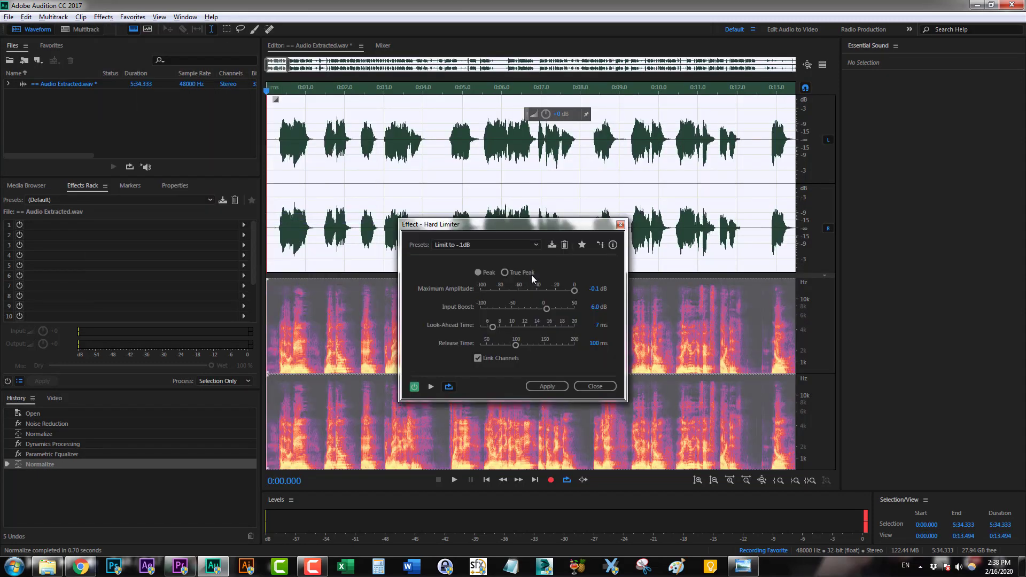
{"action": "left_click", "coordinate": [486, 245]}
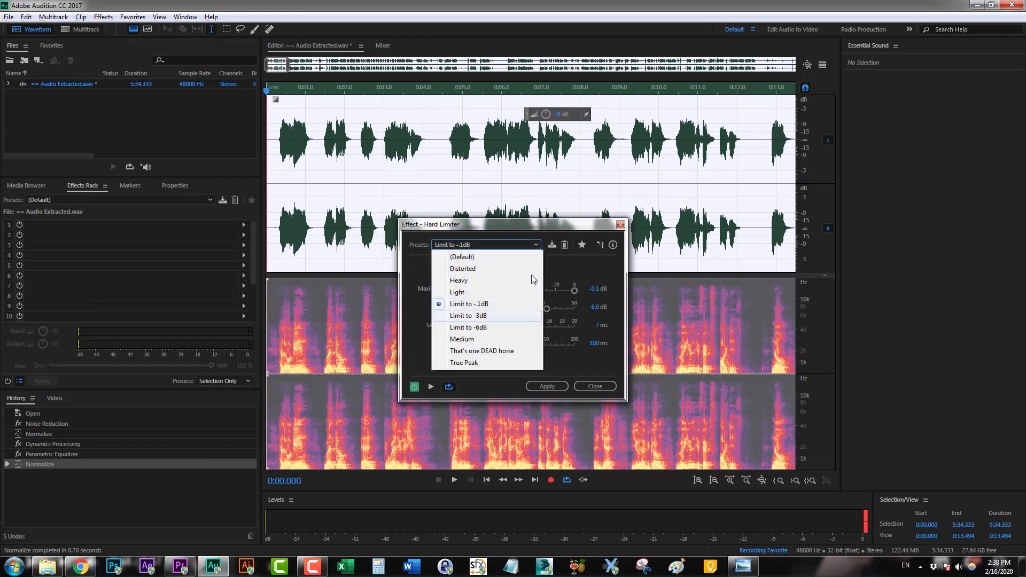
{"action": "left_click", "coordinate": [468, 315]}
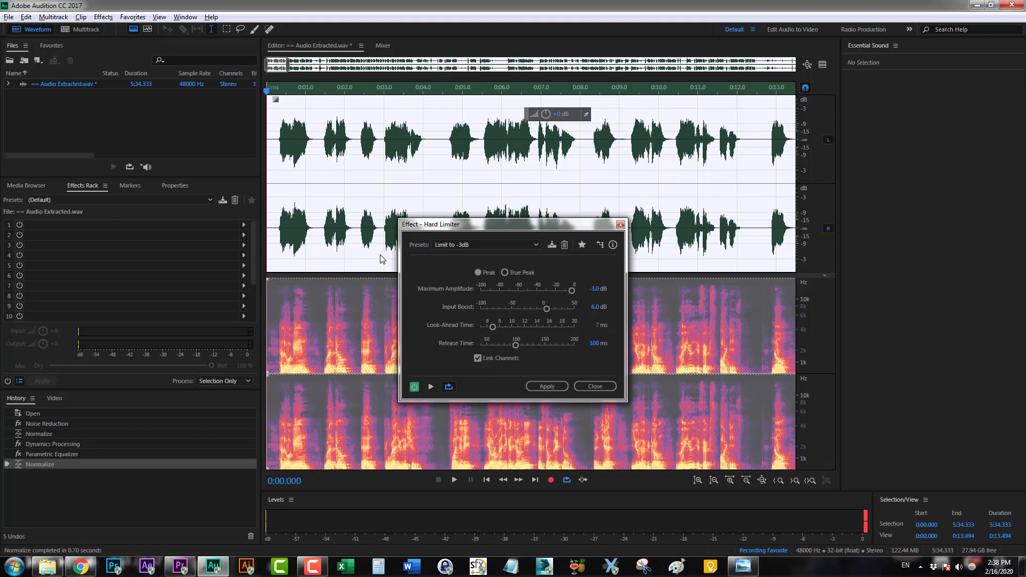
{"action": "left_click", "coordinate": [547, 386]}
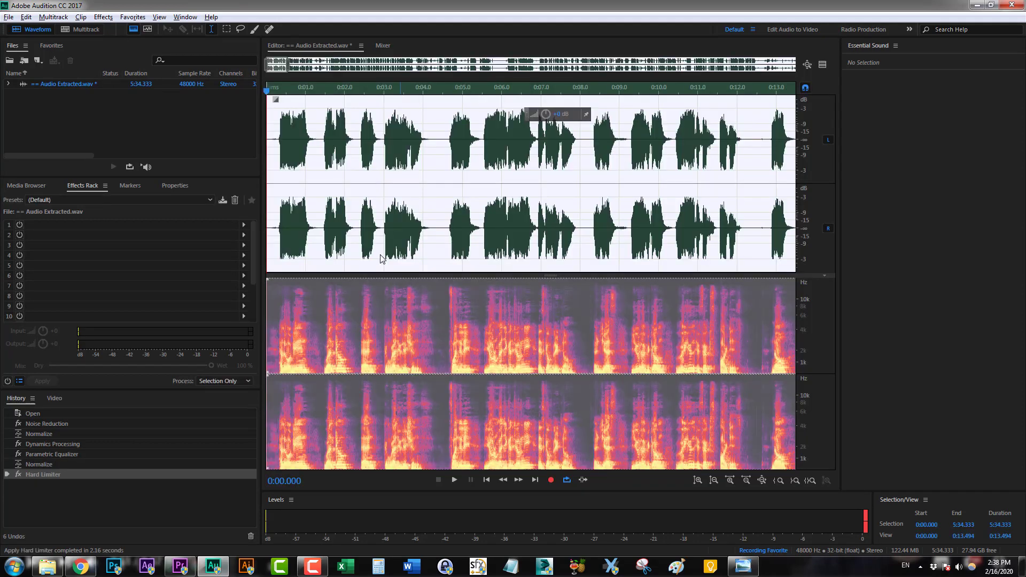
{"action": "key", "text": "ctrl+s"}
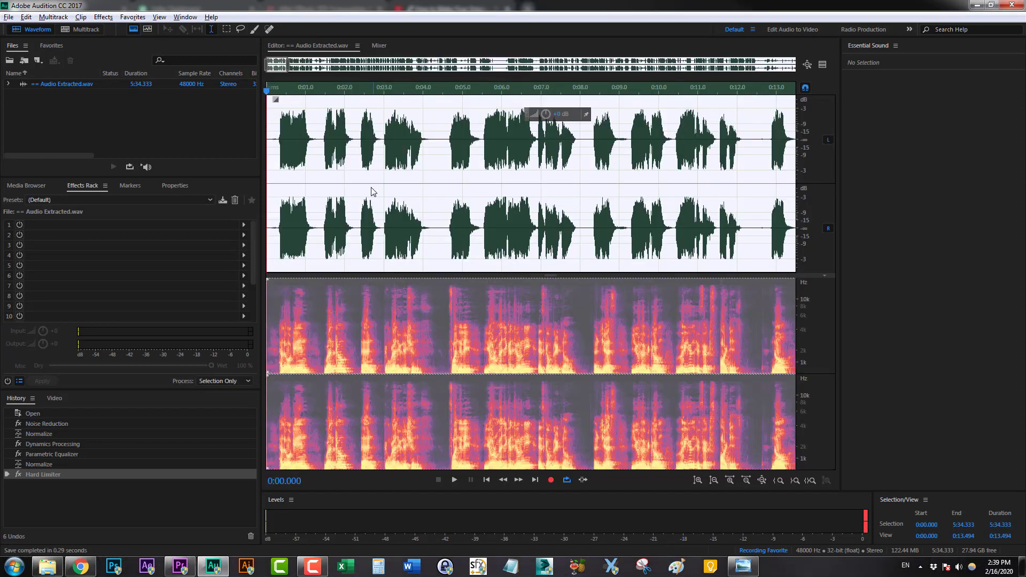
Step: Play back the limited recording from its beginning to check how it sounds
{"action": "key", "text": "space"}
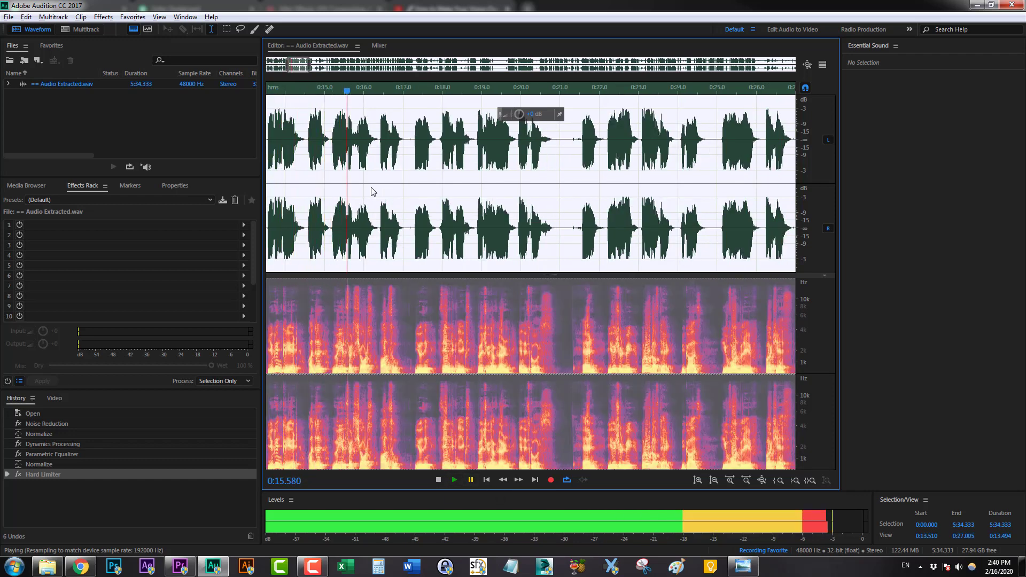
{"action": "left_click", "coordinate": [439, 480]}
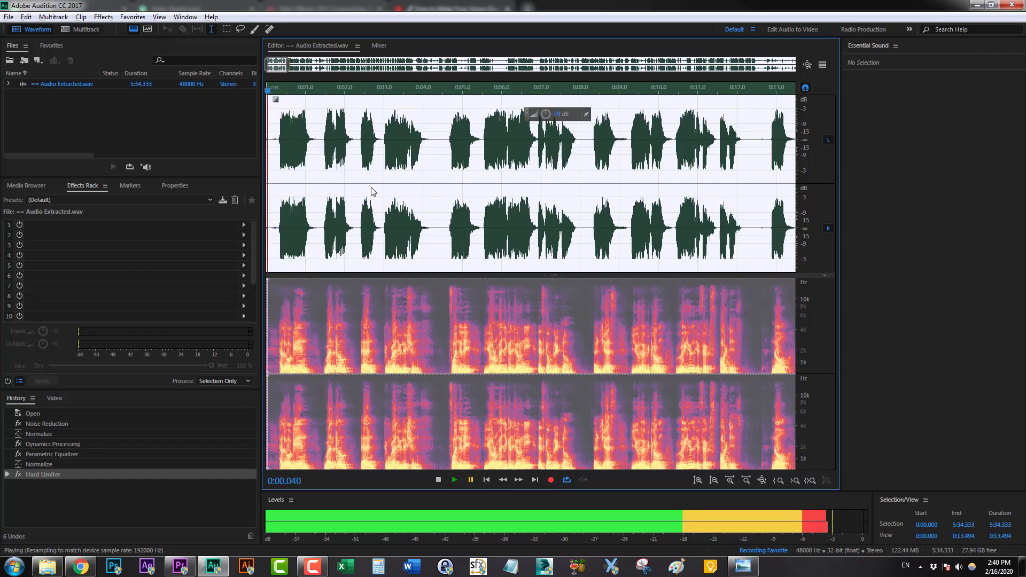
{"action": "key", "text": "alt+f"}
{"action": "key", "text": "Down"}
{"action": "key", "text": "Down"}
{"action": "key", "text": "Down"}
{"action": "key", "text": "Down"}
{"action": "key", "text": "Down"}
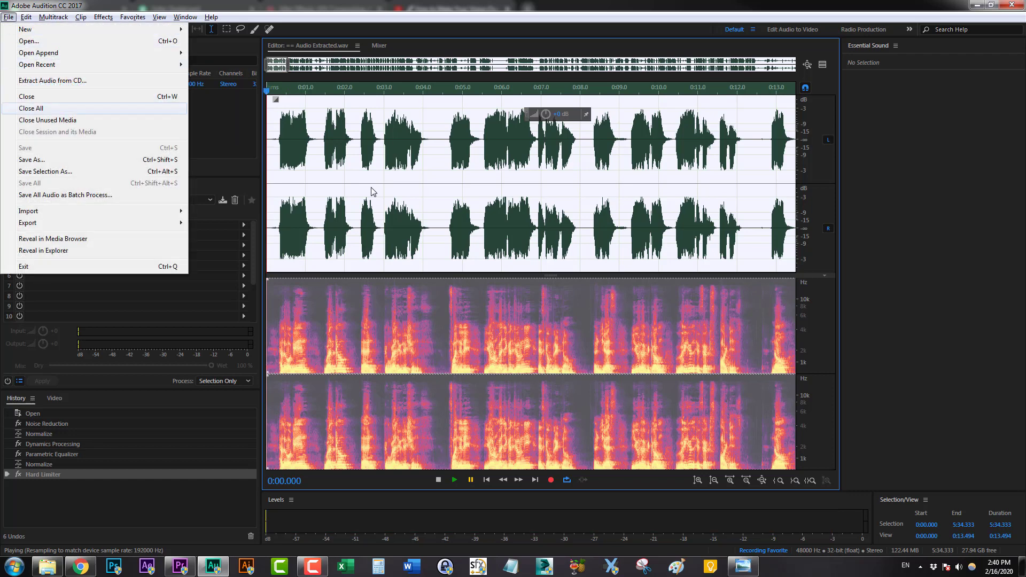
{"action": "key", "text": "Escape"}
Step: Stop recording the favorite and save the recorded effect sequence under the name HeadtalkVO
{"action": "key", "text": "alt+r"}
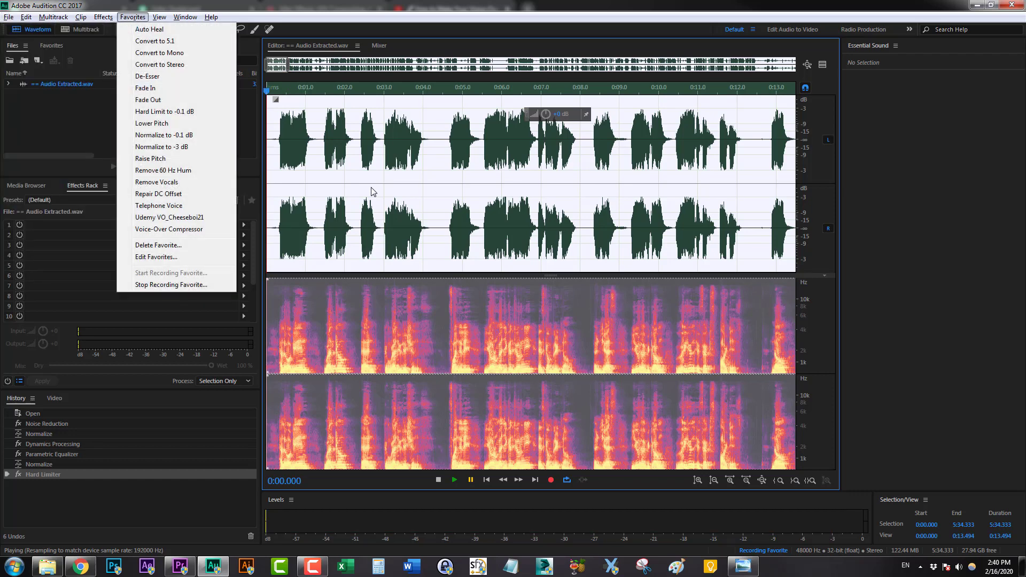
{"action": "key", "text": "Up"}
{"action": "key", "text": "Up"}
{"action": "key", "text": "Return"}
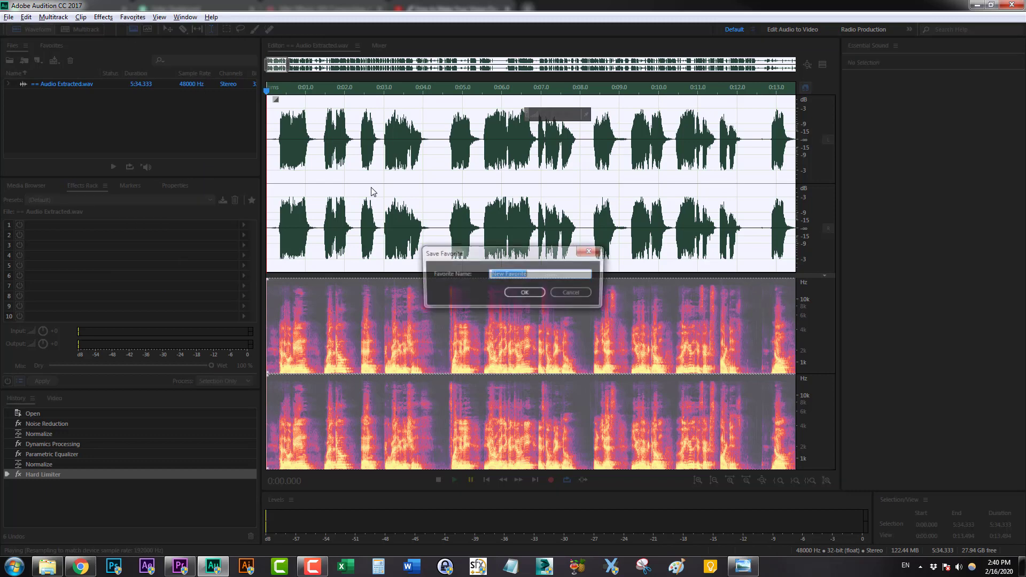
{"action": "type", "text": "HeadtalkVO"}
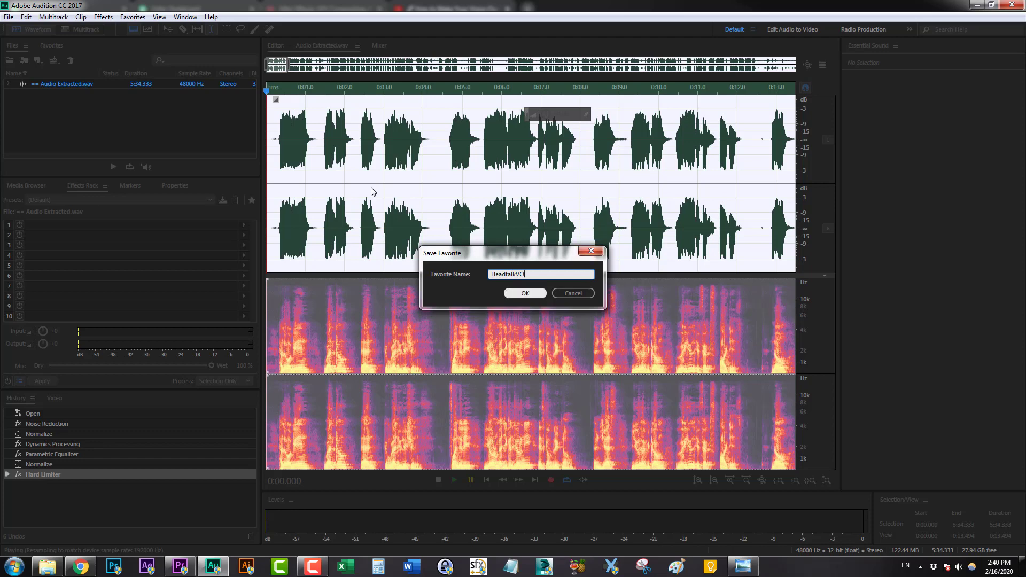
{"action": "key", "text": "Return"}
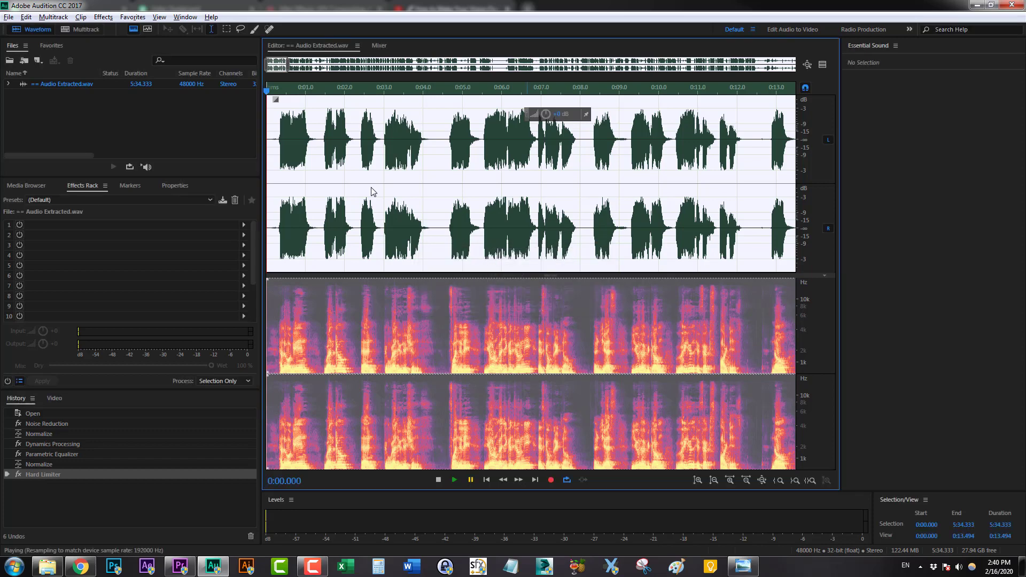
Step: Look through the list of saved favorites and locate the HeadtalkVO favorite
{"action": "key", "text": "alt+r"}
{"action": "key", "text": "Down"}
{"action": "key", "text": "Down"}
{"action": "key", "text": "Down"}
{"action": "key", "text": "Down"}
{"action": "key", "text": "Down"}
{"action": "key", "text": "Down"}
{"action": "key", "text": "Down"}
{"action": "key", "text": "Down"}
{"action": "key", "text": "Down"}
{"action": "key", "text": "Down"}
{"action": "key", "text": "Down"}
{"action": "key", "text": "Down"}
{"action": "key", "text": "Down"}
{"action": "key", "text": "Down"}
{"action": "key", "text": "Down"}
{"action": "key", "text": "Down"}
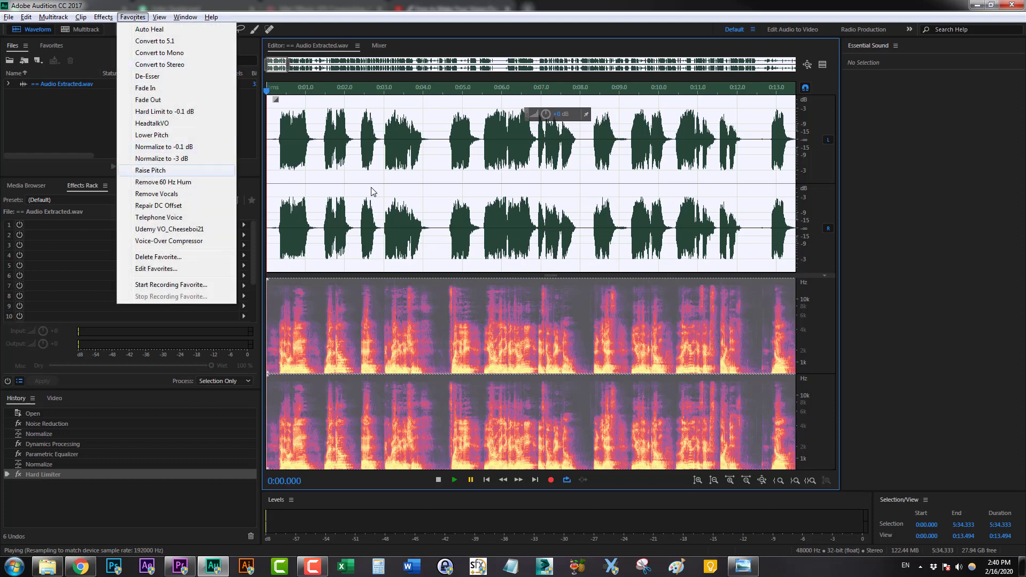
{"action": "key", "text": "Up"}
{"action": "key", "text": "Up"}
{"action": "key", "text": "Up"}
{"action": "key", "text": "Up"}
{"action": "key", "text": "Up"}
{"action": "key", "text": "Up"}
{"action": "key", "text": "Up"}
{"action": "key", "text": "Up"}
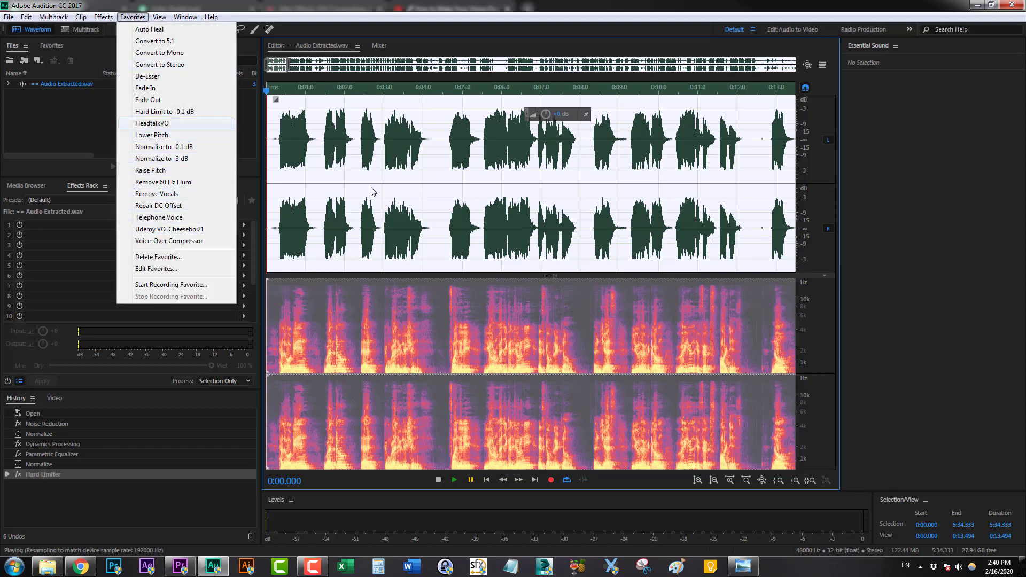
{"action": "key", "text": "Return"}
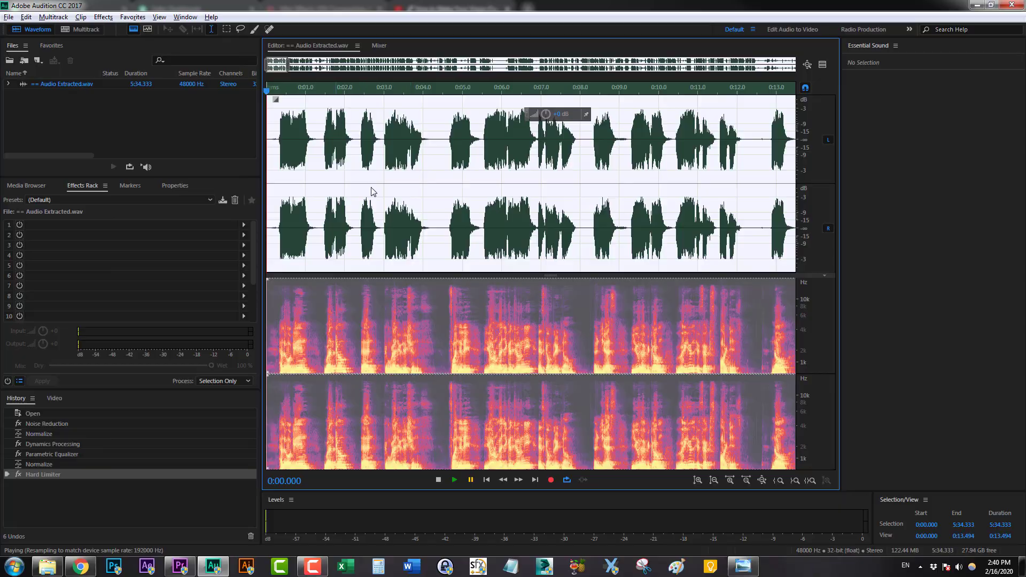